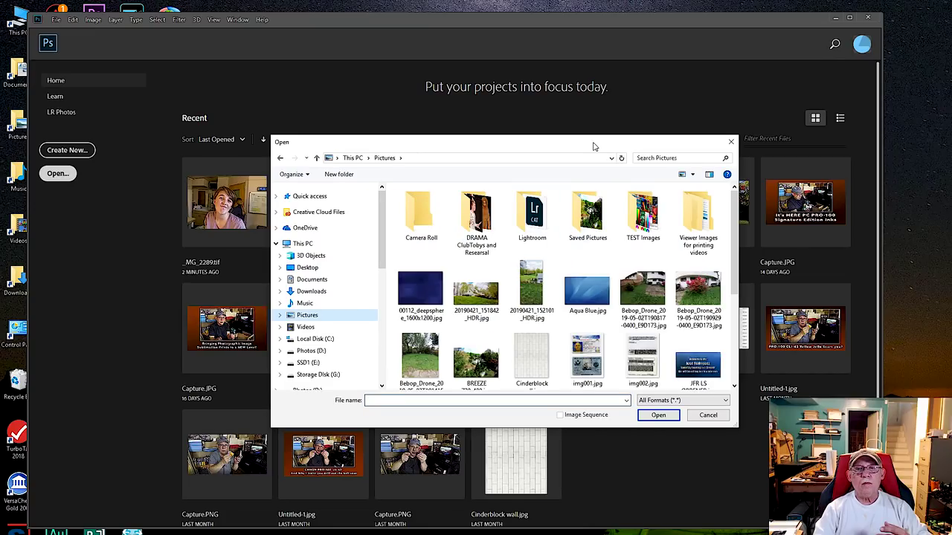
Step: Open PrinterEvaluationImage_V002_ProPhoto.tif from the TEST Images folder, using its embedded profile instead of the working space
{"action": "double_click", "coordinate": [648, 220]}
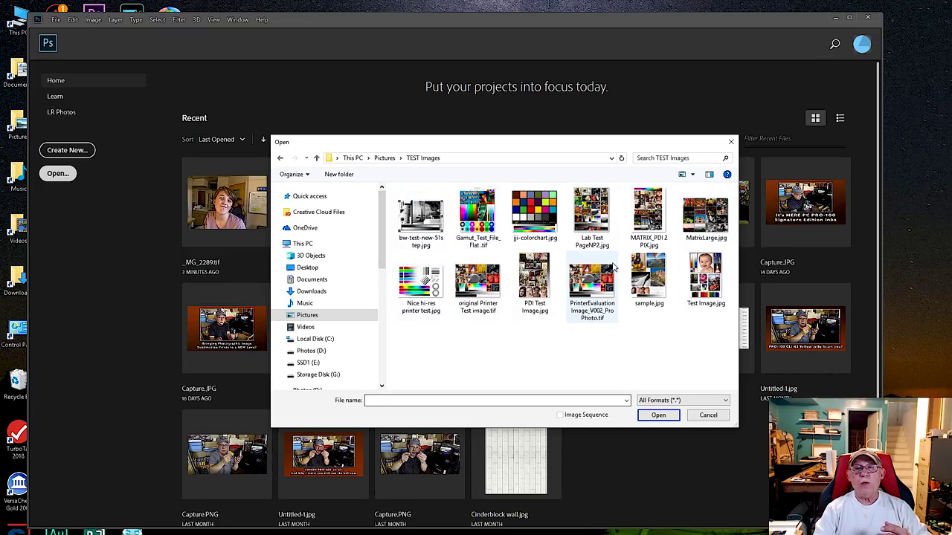
{"action": "double_click", "coordinate": [591, 286]}
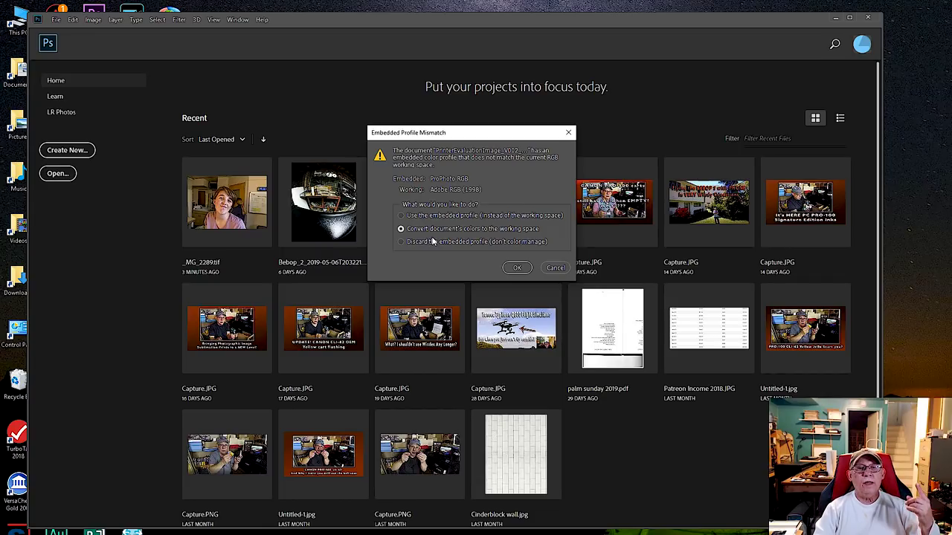
{"action": "left_click", "coordinate": [417, 217]}
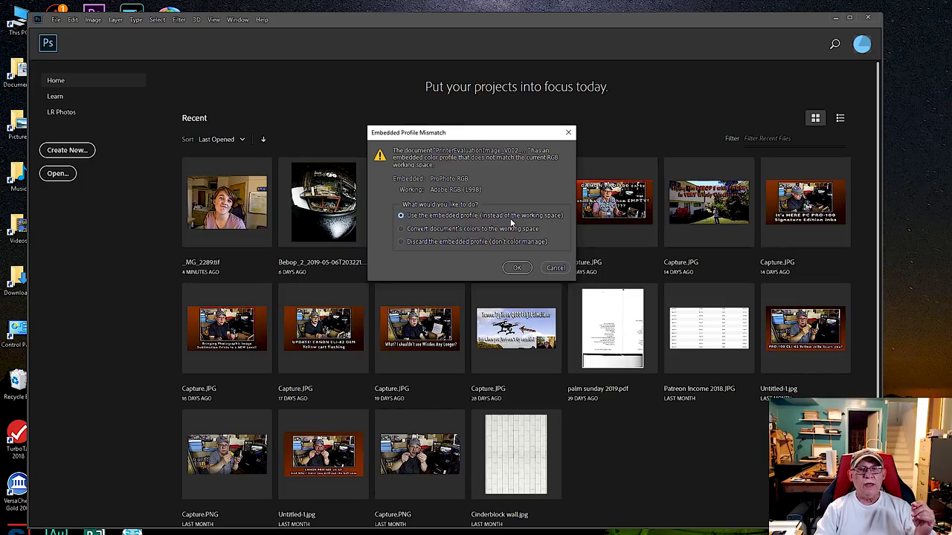
{"action": "left_click", "coordinate": [517, 269]}
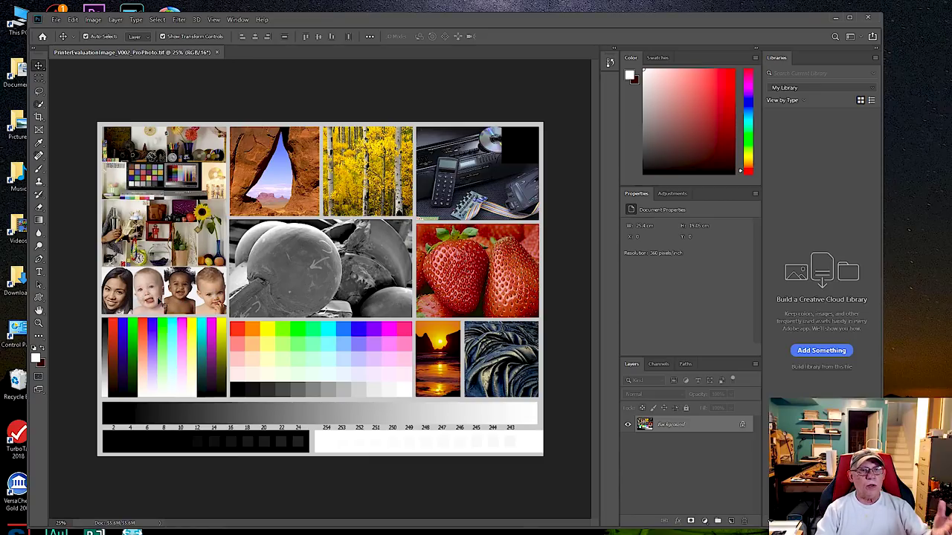
Step: In the print settings for the EPSON Stylus Photo 1400 Series, set the paper size to Letter (8 1/2 x 11 in)
{"action": "left_click", "coordinate": [56, 20]}
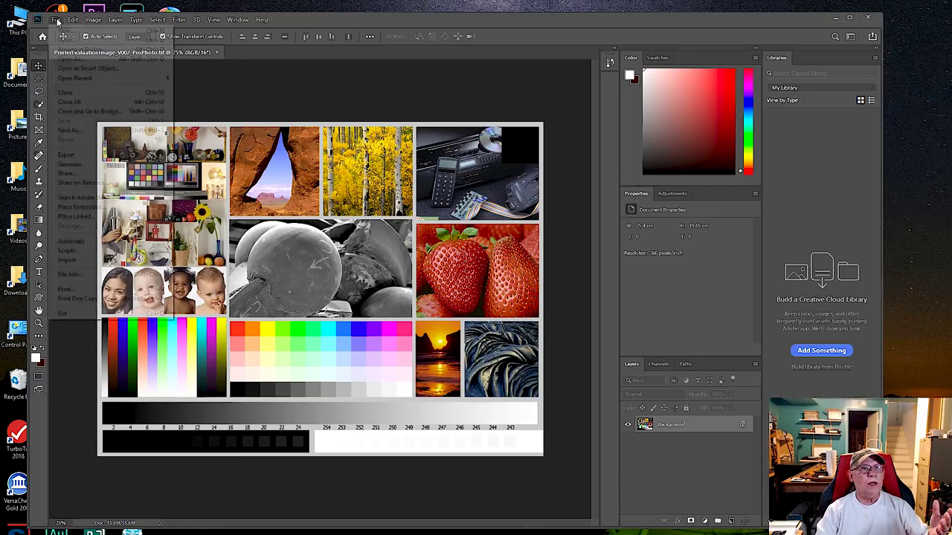
{"action": "left_click", "coordinate": [98, 290]}
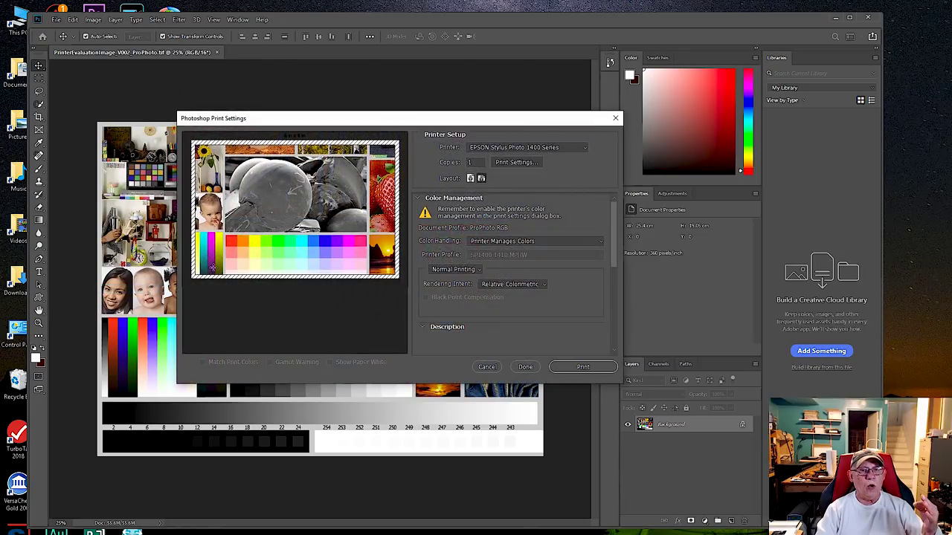
{"action": "left_click", "coordinate": [519, 147]}
{"action": "left_click", "coordinate": [519, 148]}
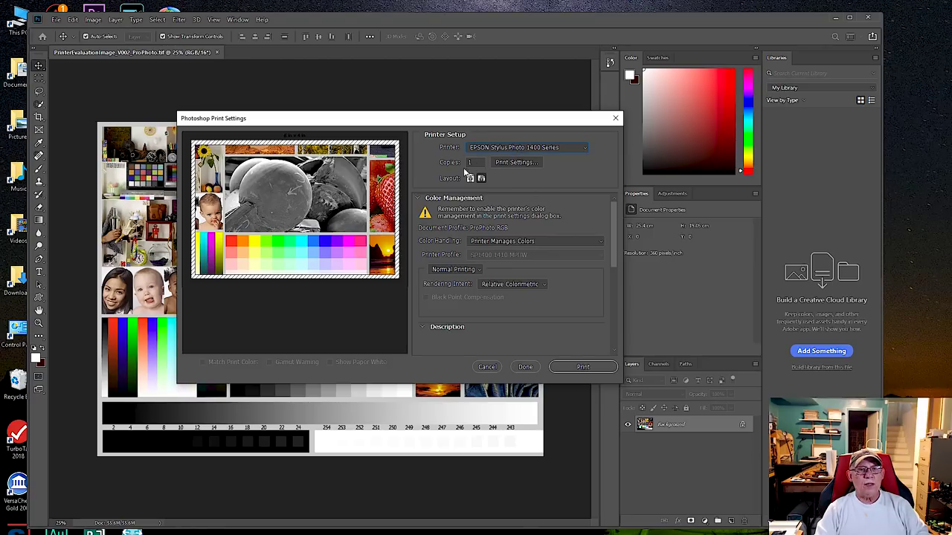
{"action": "left_click", "coordinate": [521, 165]}
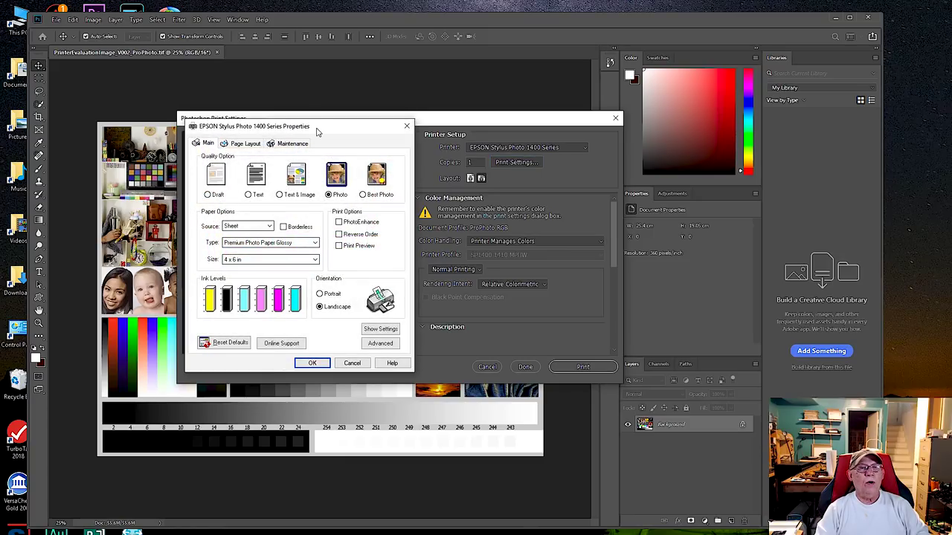
{"action": "left_click_drag", "start_coordinate": [319, 132], "coordinate": [489, 149]}
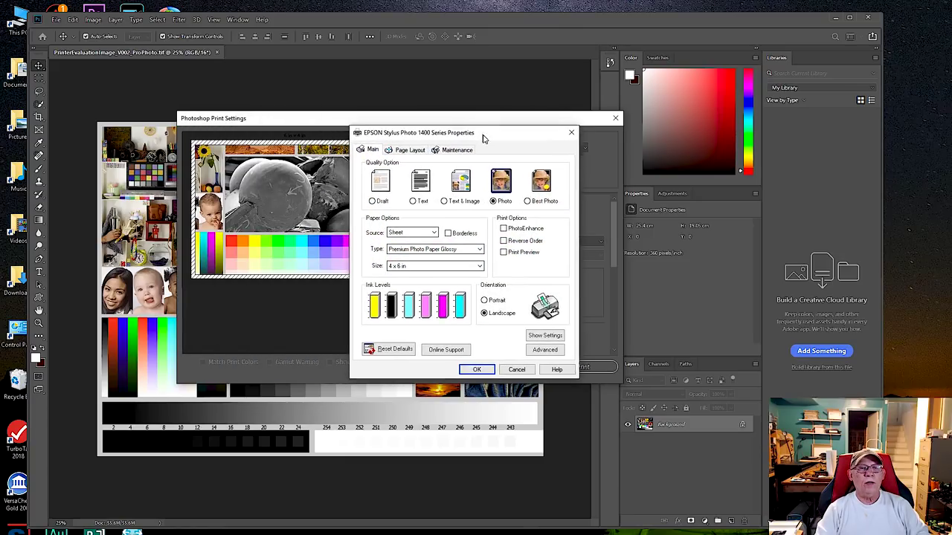
{"action": "left_click", "coordinate": [422, 268]}
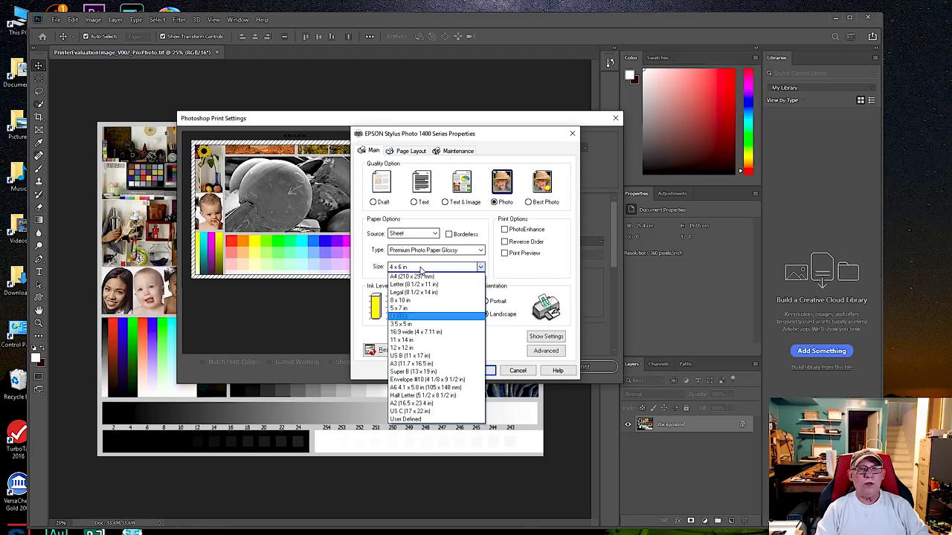
{"action": "left_click", "coordinate": [420, 284]}
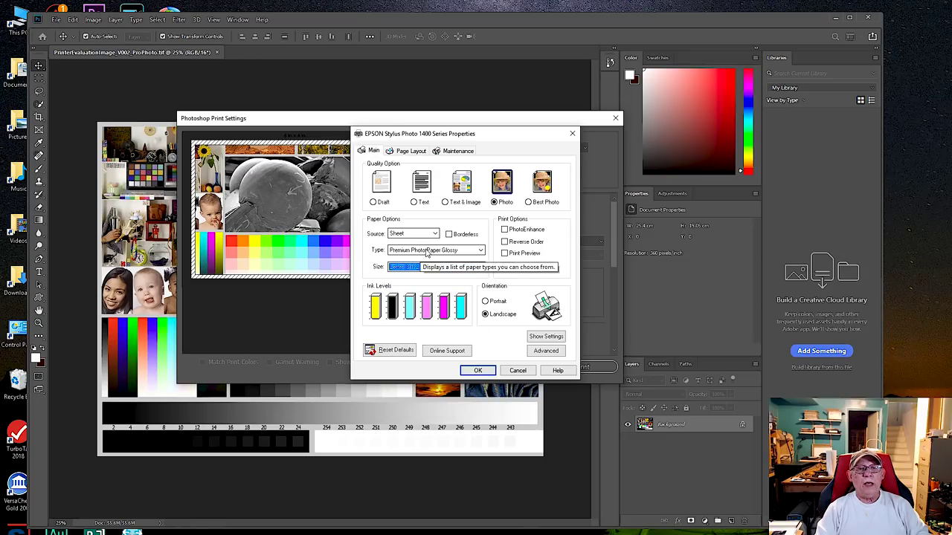
Step: Set the paper type to Ultra Premium Photo Paper Luster and turn off PhotoEnhance
{"action": "left_click", "coordinate": [439, 253]}
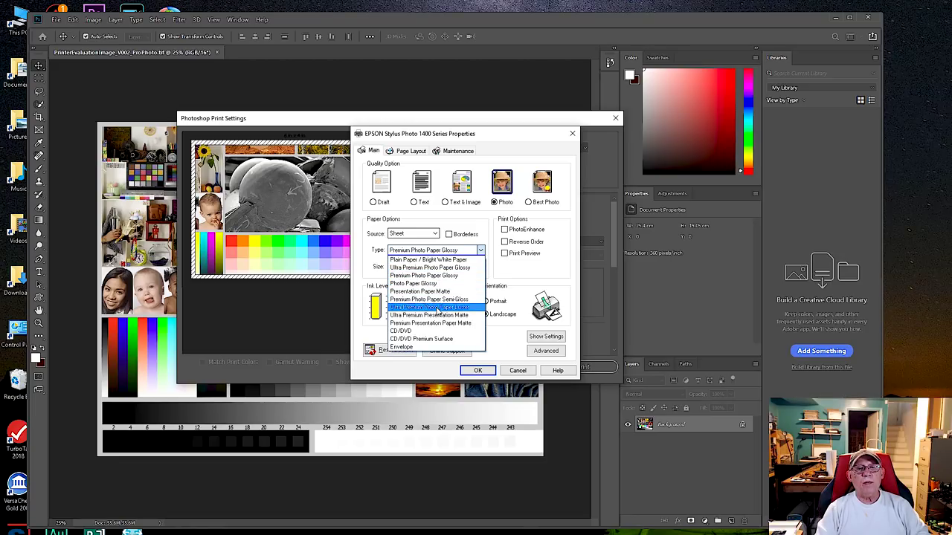
{"action": "left_click", "coordinate": [473, 311]}
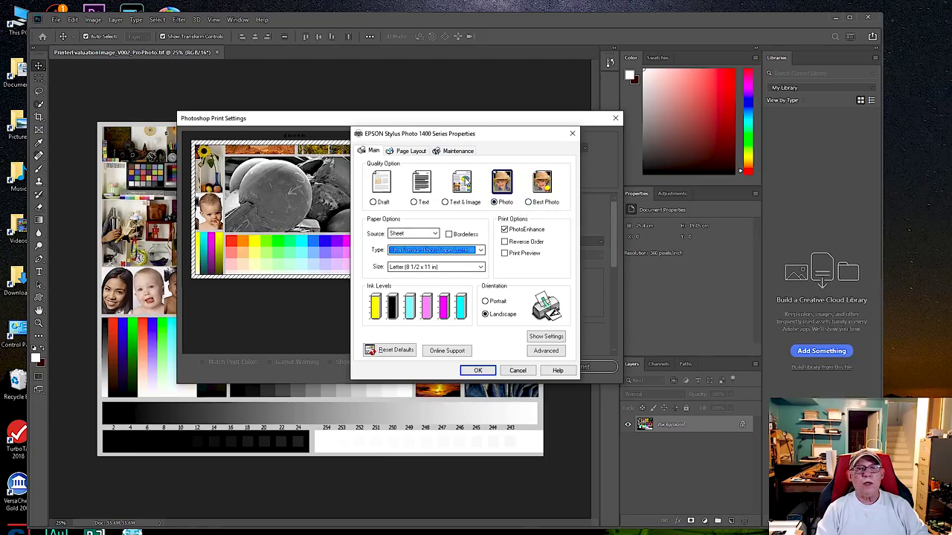
{"action": "left_click", "coordinate": [506, 230]}
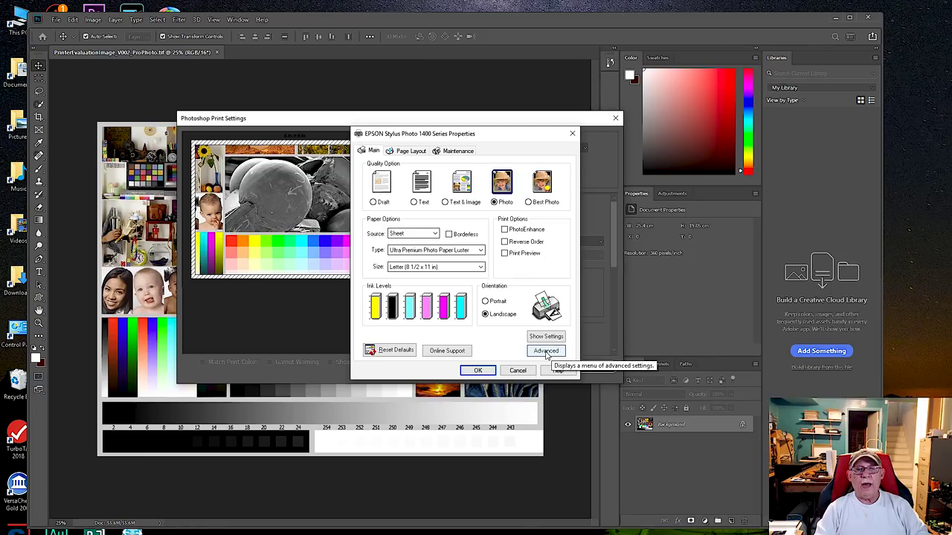
Step: Review the driver's advanced Color Controls, return color management to ICM, and accept the settings, closing the print setup
{"action": "left_click", "coordinate": [546, 351]}
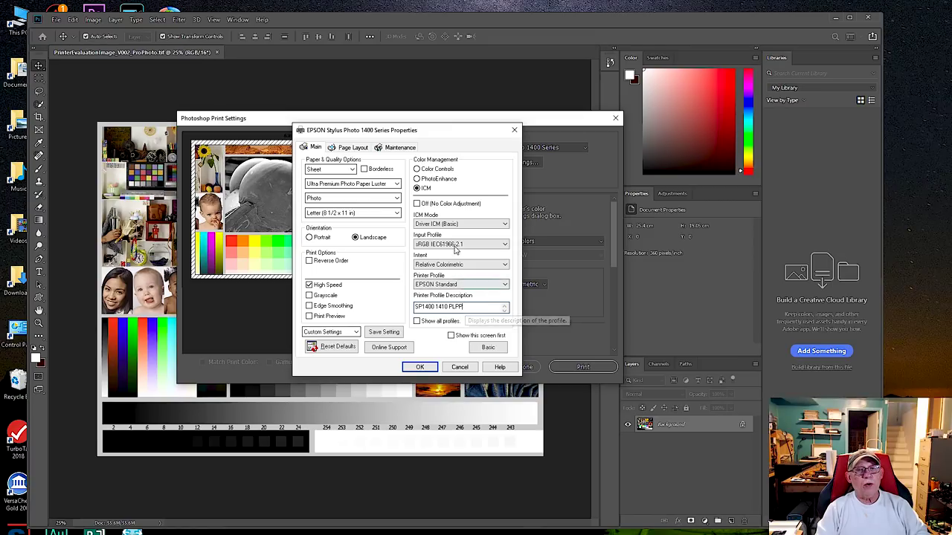
{"action": "left_click", "coordinate": [417, 170]}
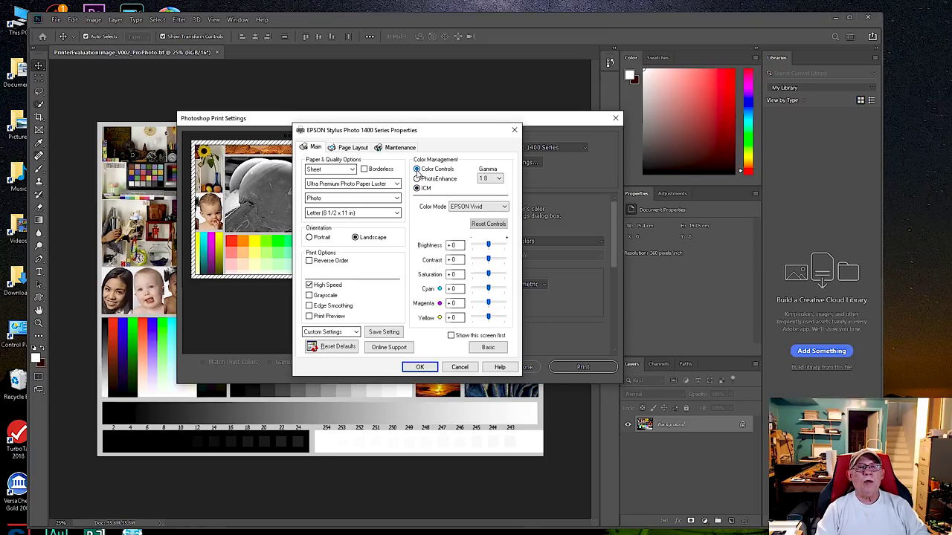
{"action": "left_click", "coordinate": [417, 189]}
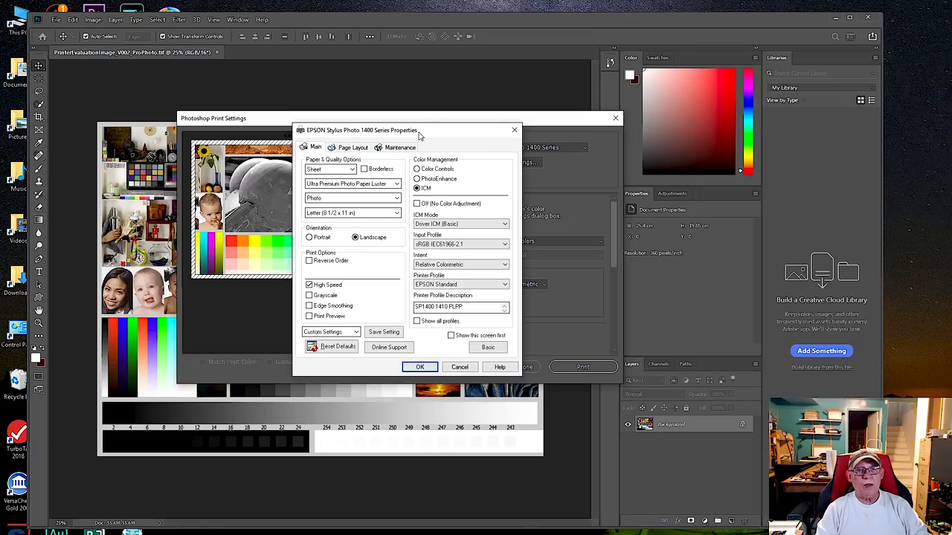
{"action": "left_click", "coordinate": [419, 366]}
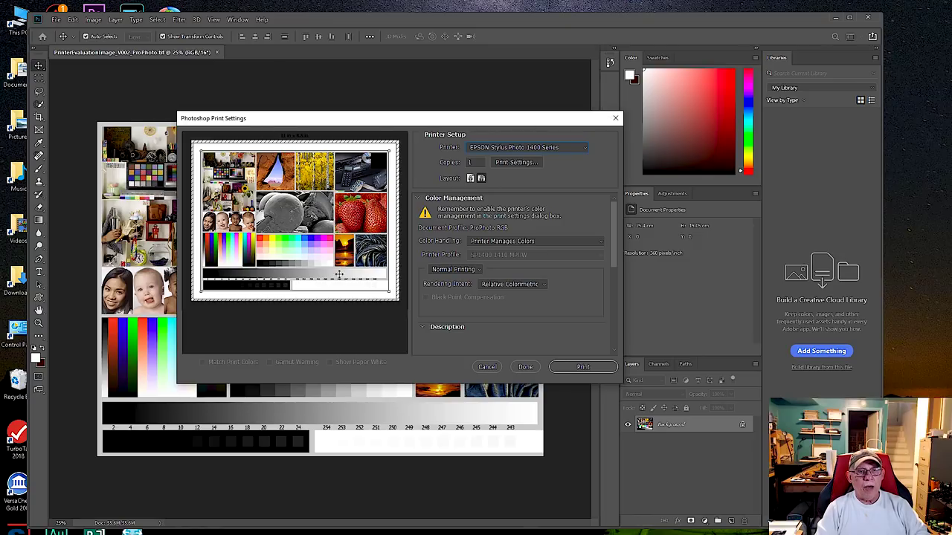
{"action": "left_click", "coordinate": [613, 118]}
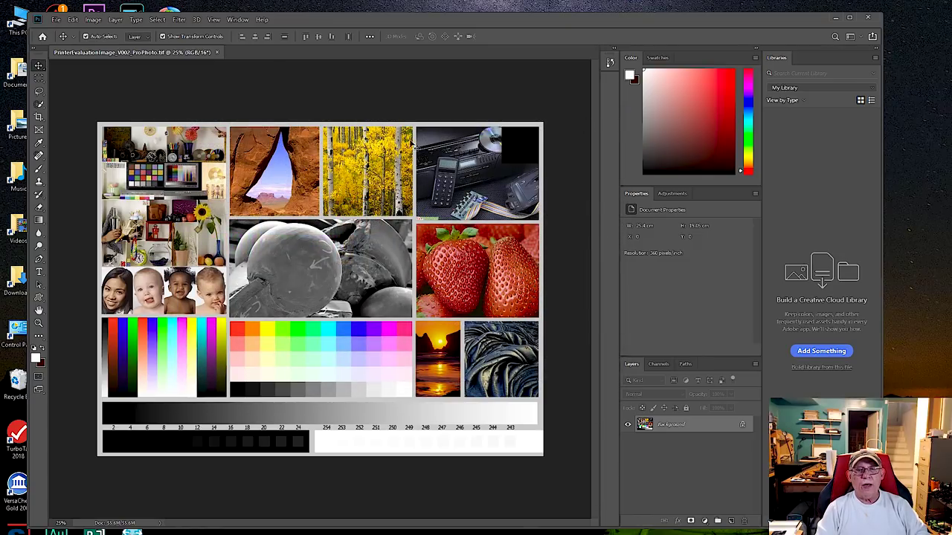
Step: Reopen the print settings for the test image and choose EPSON SC-P800 Series as the printer
{"action": "left_click", "coordinate": [56, 19]}
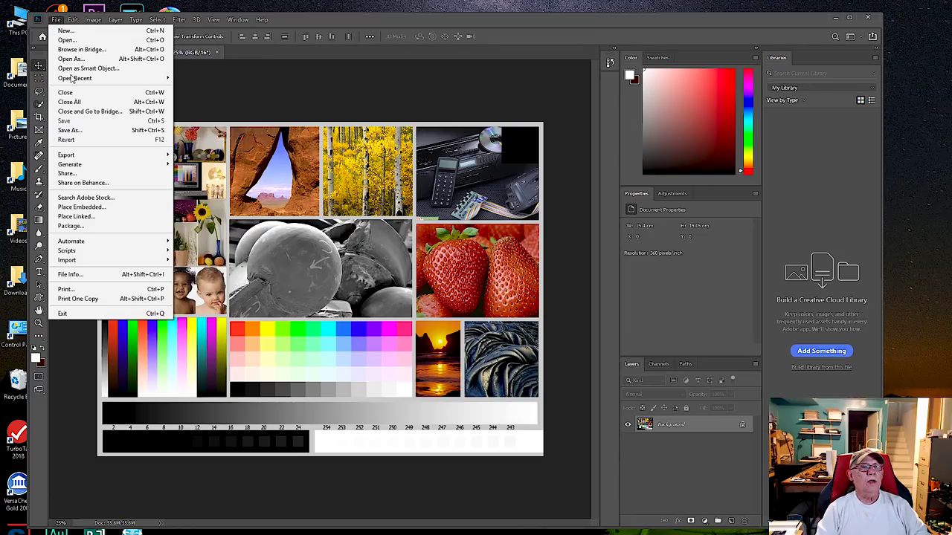
{"action": "left_click", "coordinate": [112, 289]}
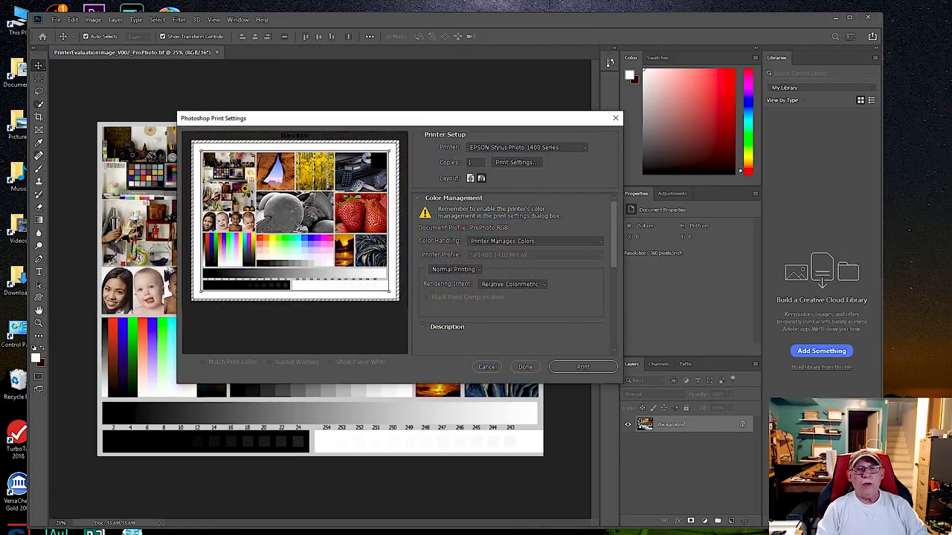
{"action": "left_click", "coordinate": [522, 149]}
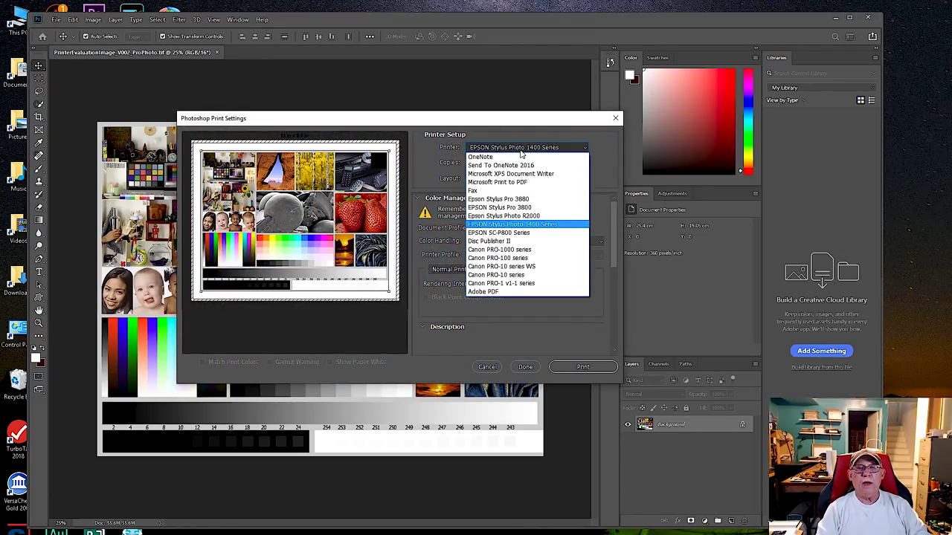
{"action": "left_click", "coordinate": [487, 234]}
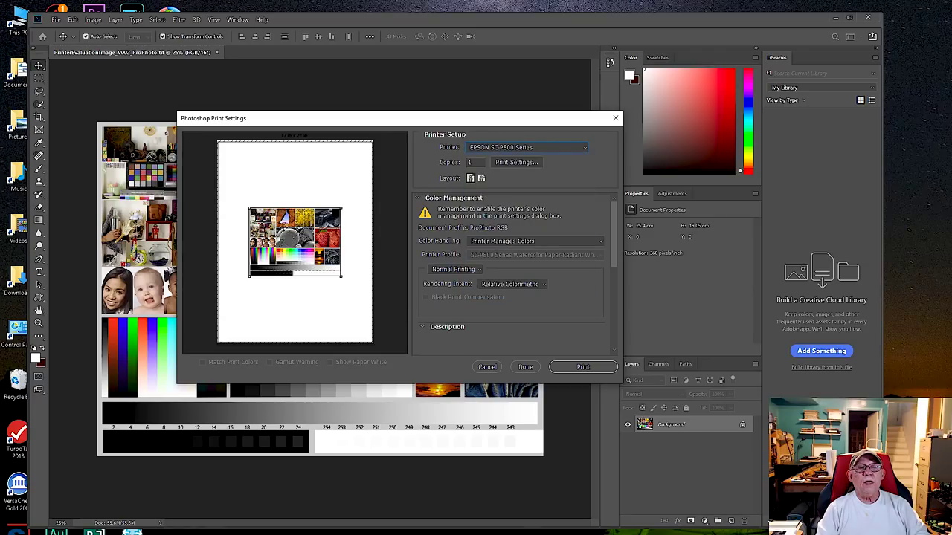
Step: Set the SC-P800 driver's paper size to US-ANSI Letter (8 1/2 x 11 in)
{"action": "left_click", "coordinate": [504, 161]}
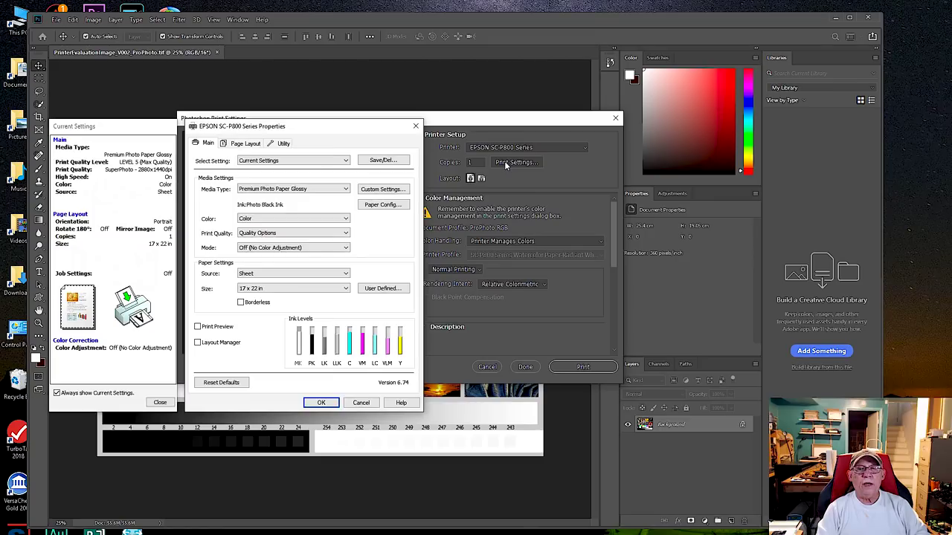
{"action": "left_click_drag", "start_coordinate": [354, 131], "coordinate": [517, 121]}
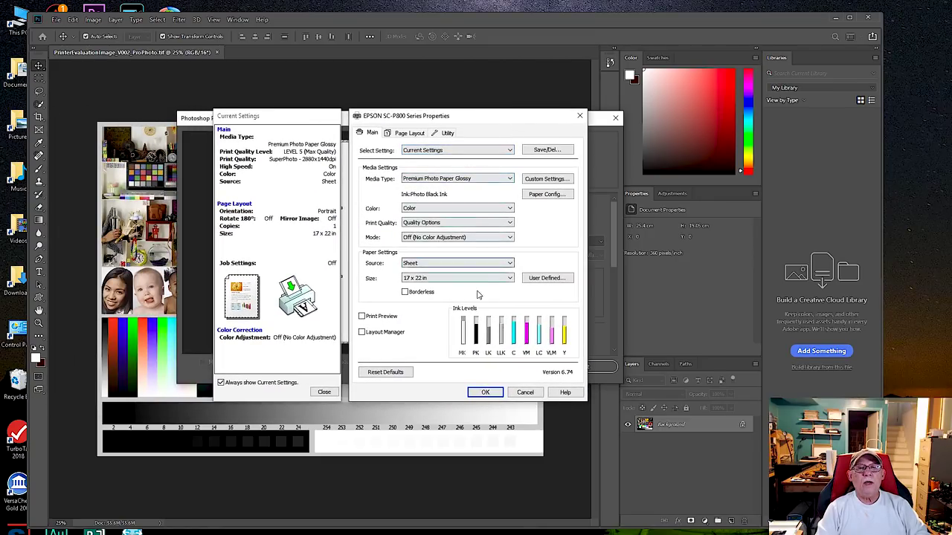
{"action": "left_click", "coordinate": [426, 279]}
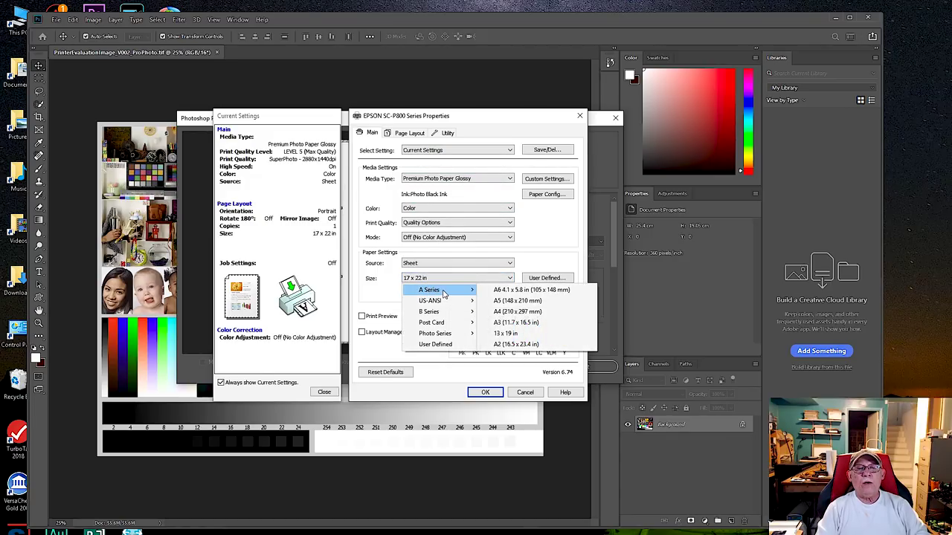
{"action": "mouse_move", "coordinate": [445, 301]}
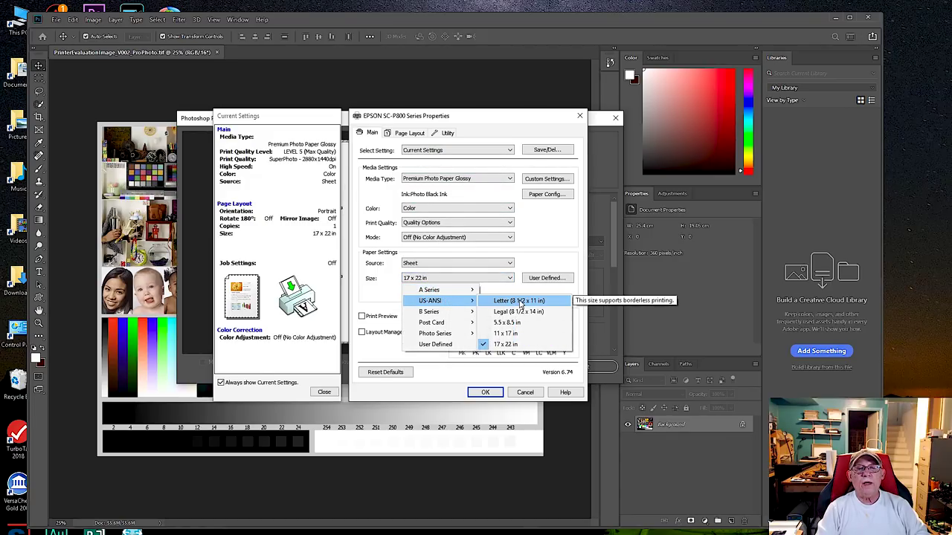
{"action": "left_click", "coordinate": [487, 301]}
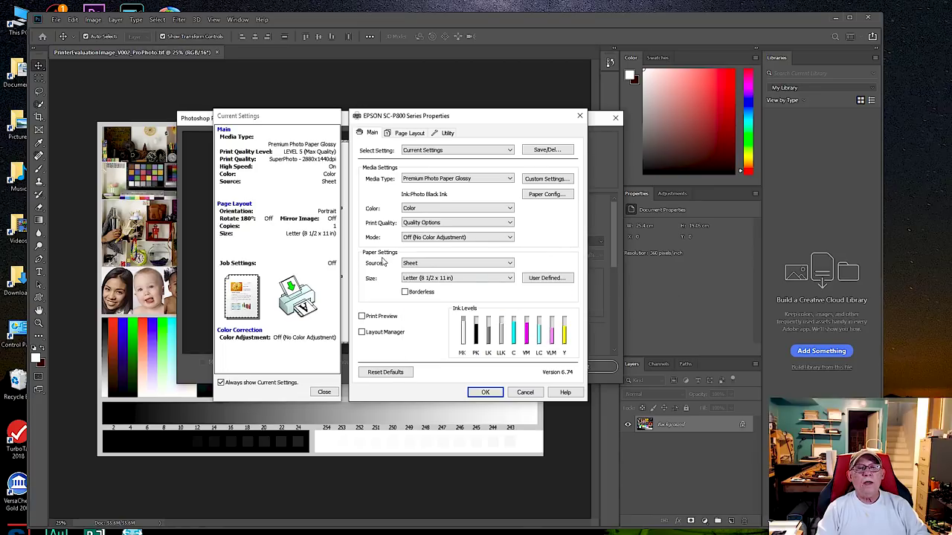
Step: Set the color mode to EPSON Standard (sRGB) and the media type to Ultra Premium Photo Paper Luster
{"action": "left_click", "coordinate": [446, 238]}
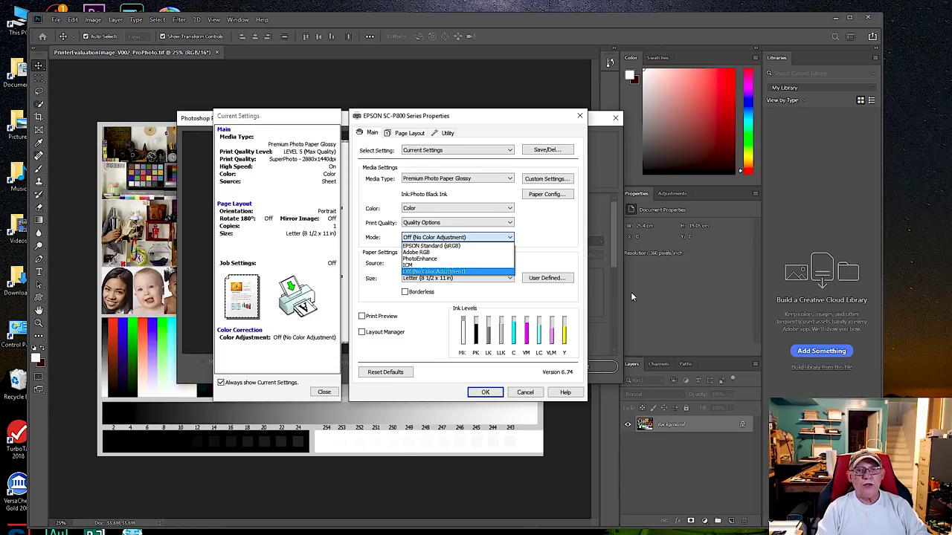
{"action": "left_click", "coordinate": [435, 246]}
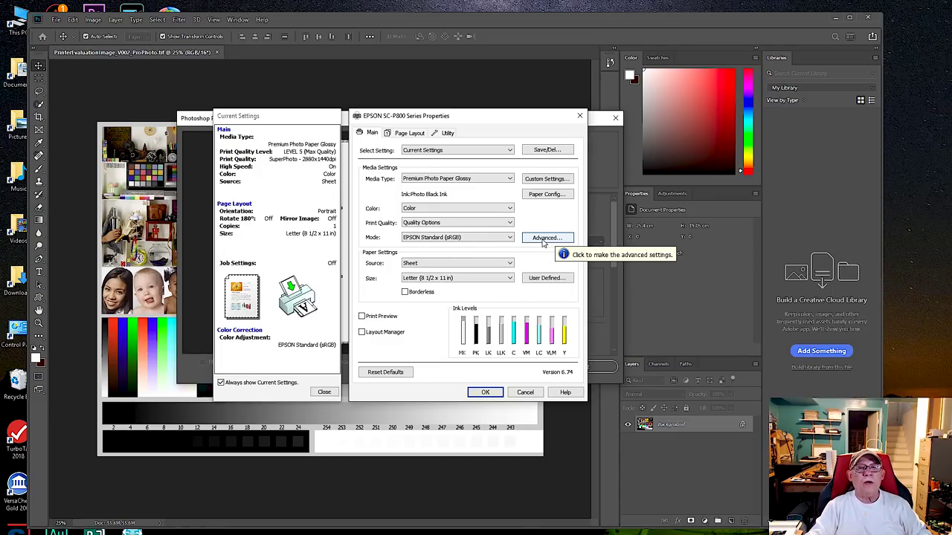
{"action": "left_click", "coordinate": [484, 180]}
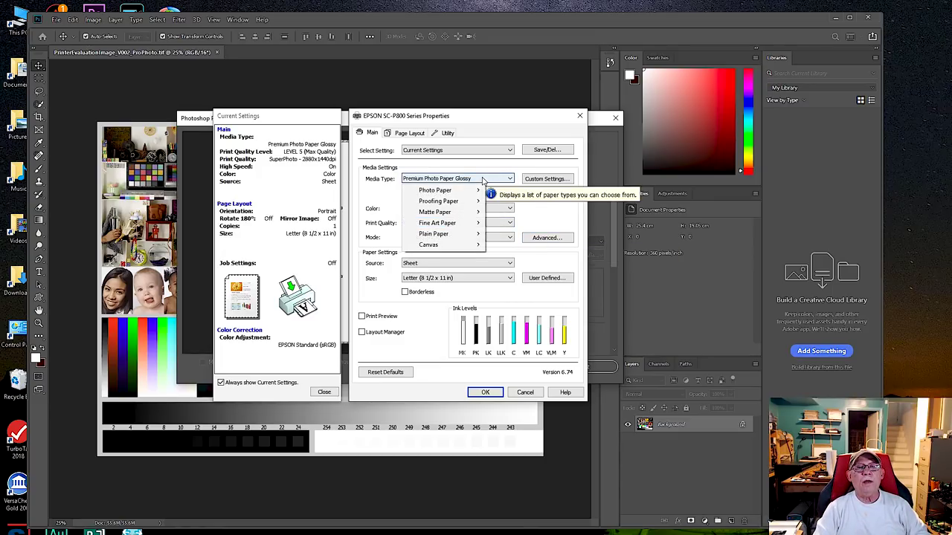
{"action": "mouse_move", "coordinate": [446, 190]}
{"action": "left_click", "coordinate": [541, 223]}
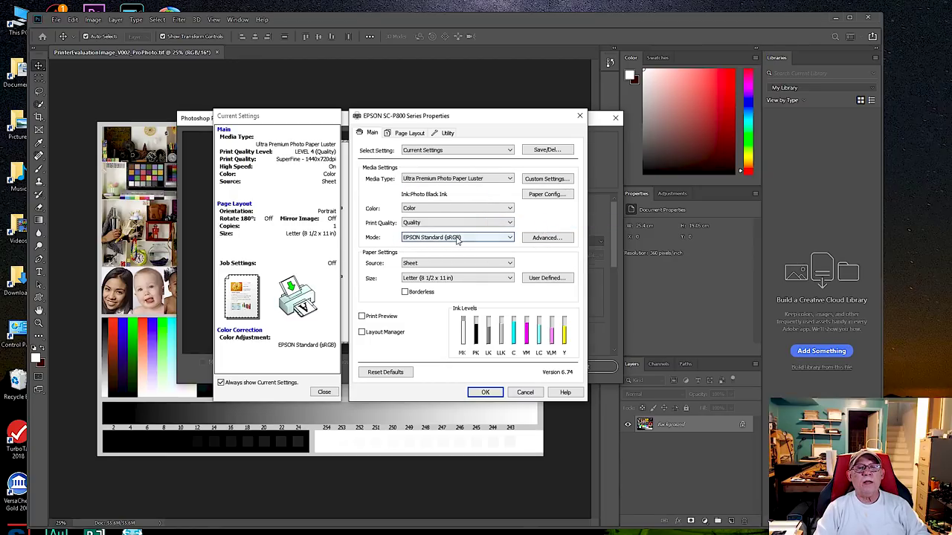
Step: Review the advanced color controls for the EPSON Standard (sRGB) mode and accept them
{"action": "left_click", "coordinate": [542, 238]}
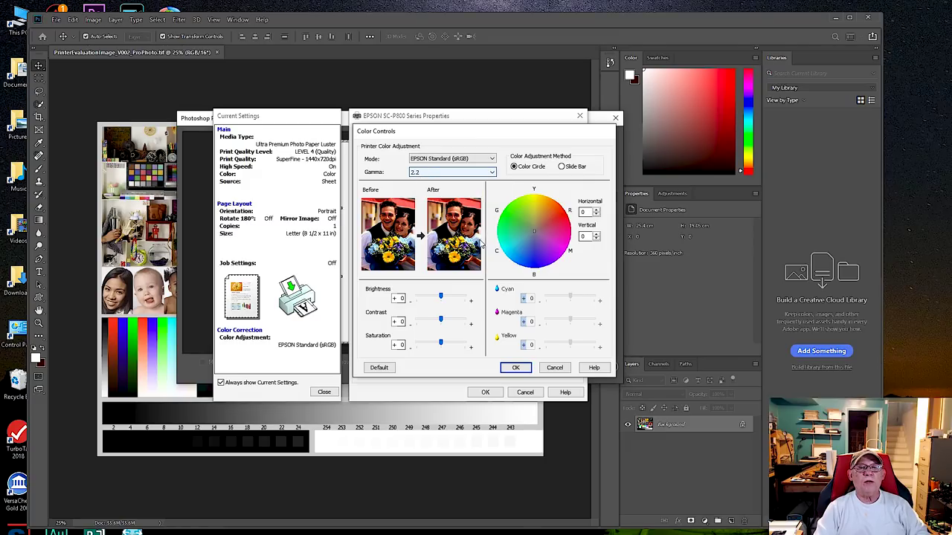
{"action": "left_click", "coordinate": [514, 369]}
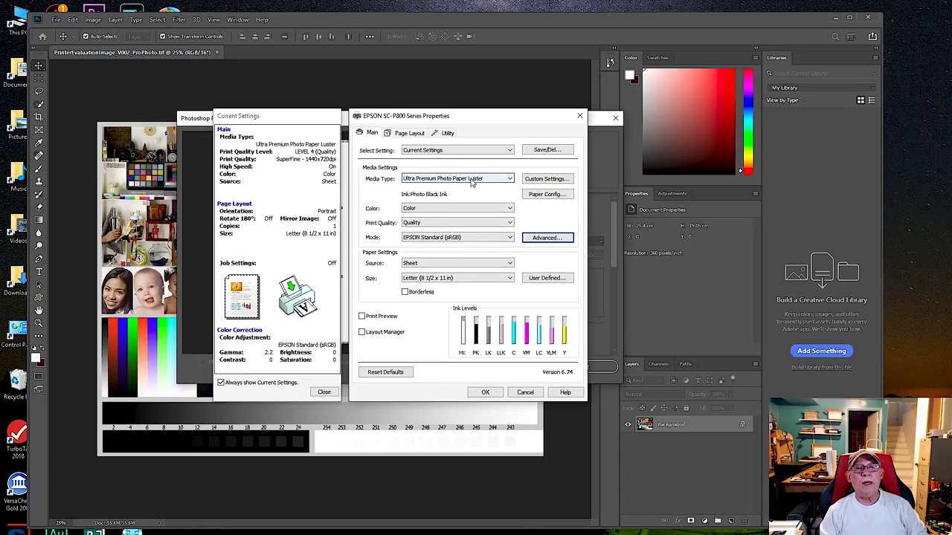
Step: Try Max Quality, set the print quality to Quality Options instead, and accept the SC-P800 driver settings
{"action": "left_click", "coordinate": [414, 224]}
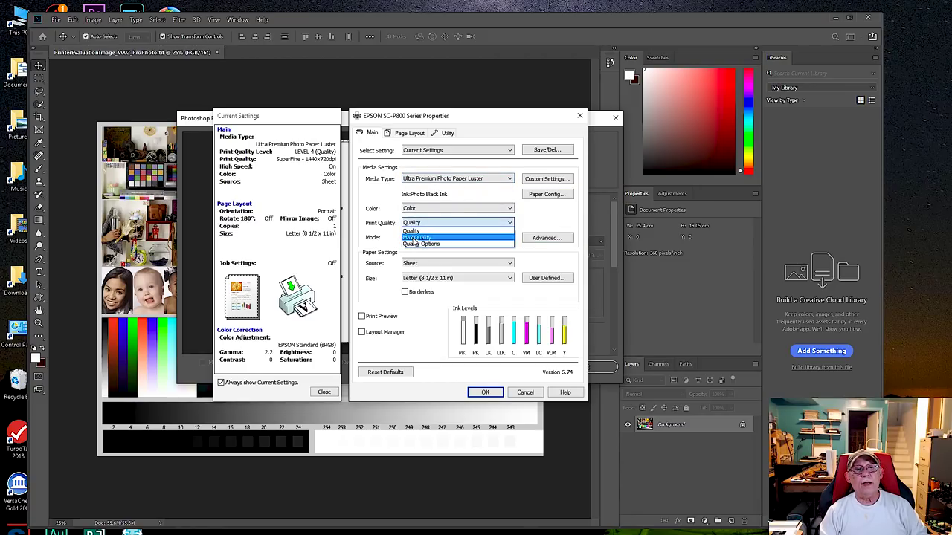
{"action": "left_click", "coordinate": [416, 237]}
{"action": "left_click", "coordinate": [446, 223]}
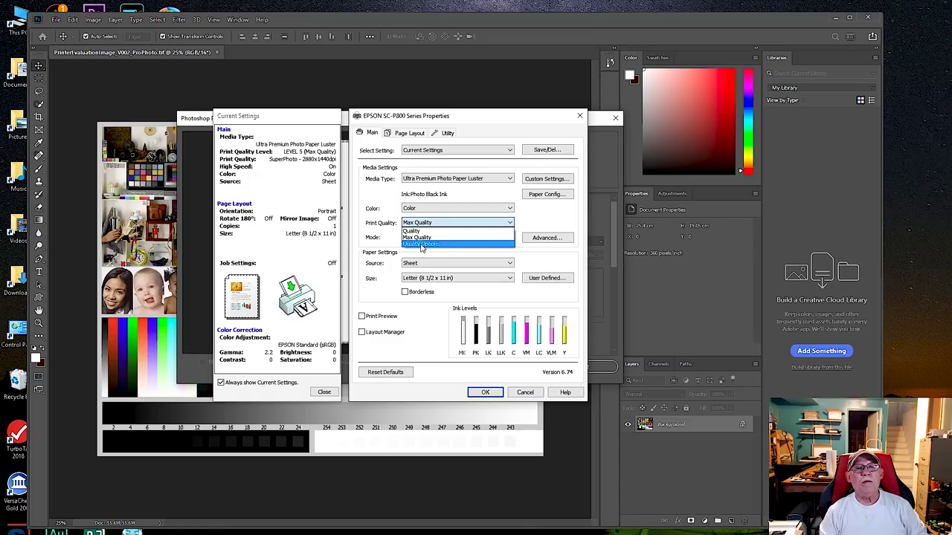
{"action": "left_click", "coordinate": [431, 245]}
{"action": "left_click_drag", "start_coordinate": [482, 181], "coordinate": [461, 180]}
{"action": "left_click", "coordinate": [379, 291]}
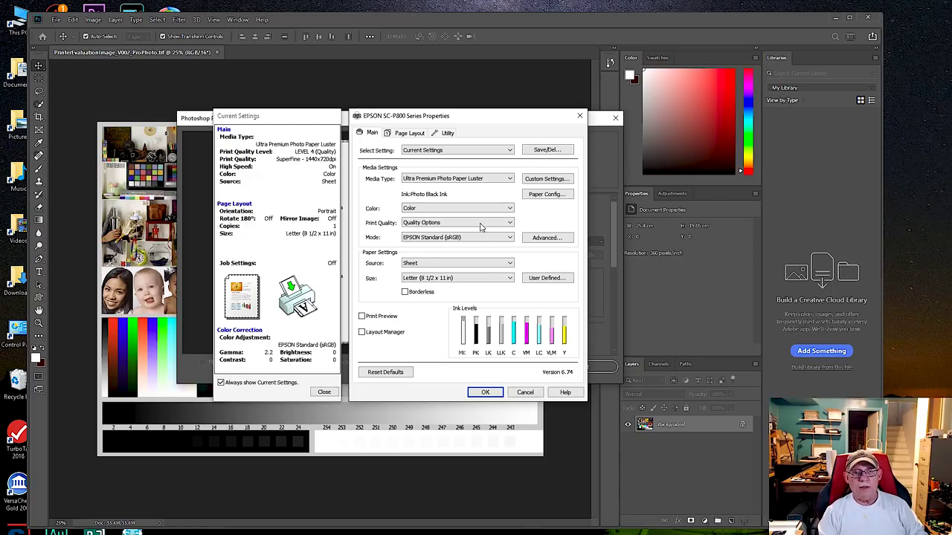
{"action": "left_click", "coordinate": [485, 392]}
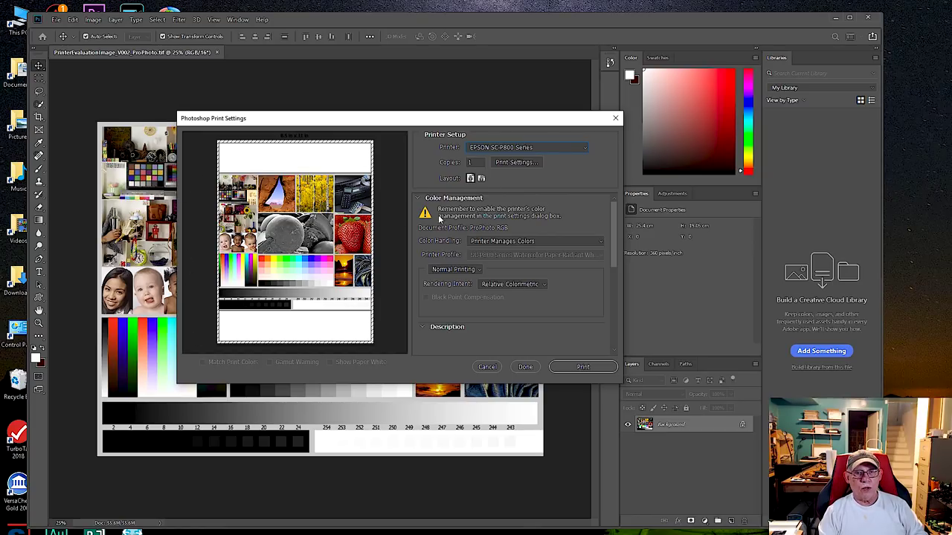
Step: Switch the print layout to landscape and close the print settings
{"action": "left_click", "coordinate": [481, 180]}
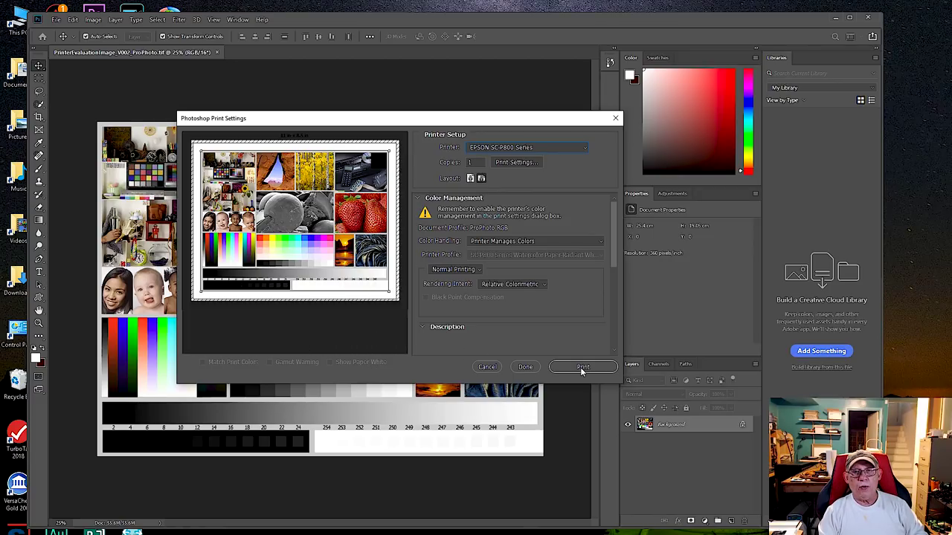
{"action": "left_click", "coordinate": [616, 117]}
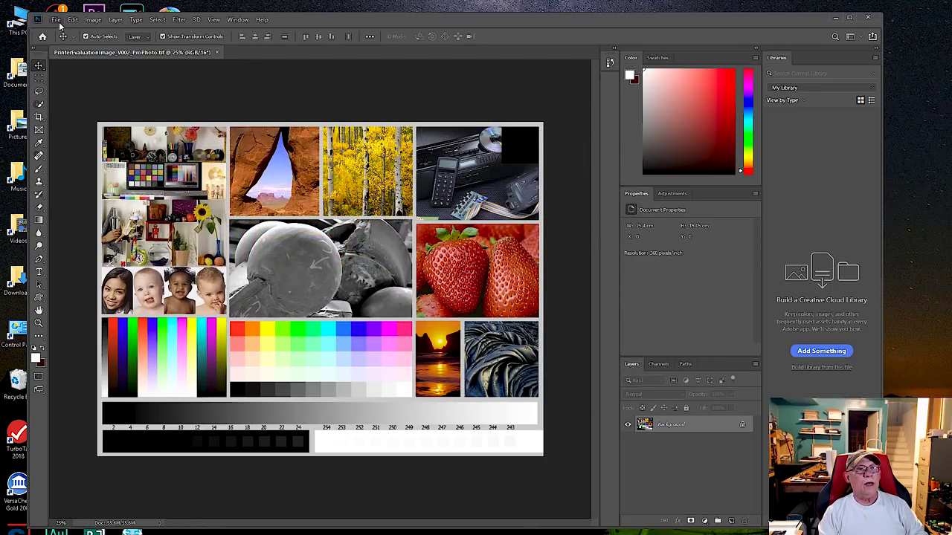
Step: Reopen the print settings for the test image and choose Canon PRO-100 series as the printer
{"action": "left_click", "coordinate": [55, 20]}
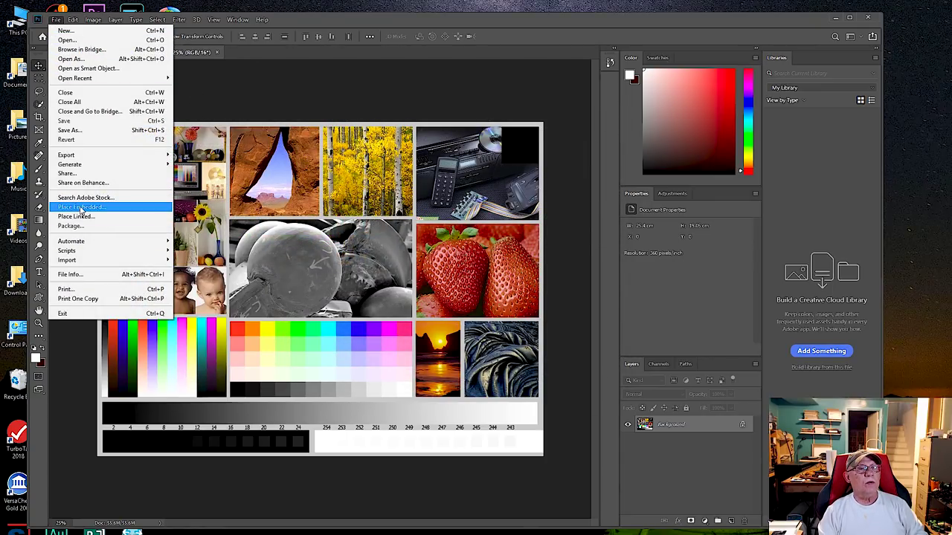
{"action": "left_click", "coordinate": [66, 289]}
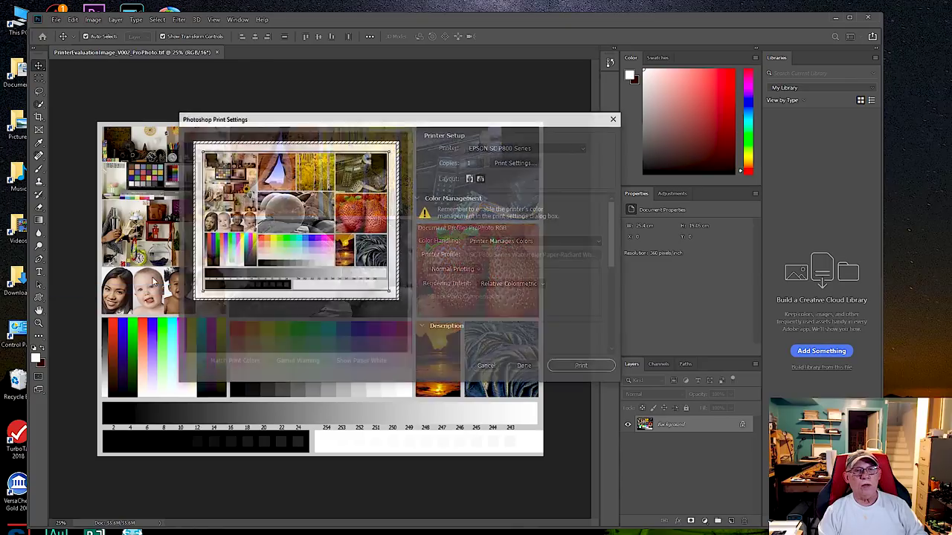
{"action": "left_click_drag", "start_coordinate": [465, 121], "coordinate": [497, 116]}
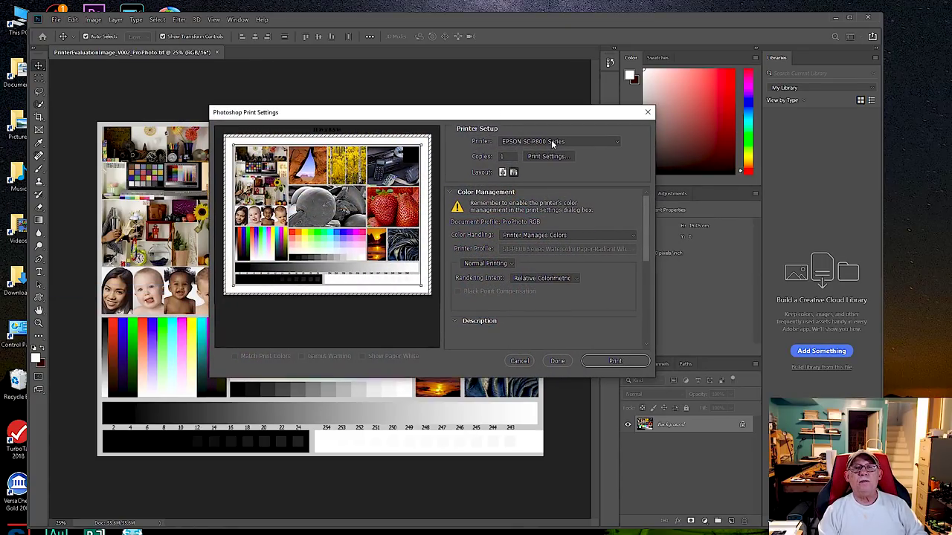
{"action": "left_click", "coordinate": [551, 140]}
{"action": "left_click", "coordinate": [527, 252]}
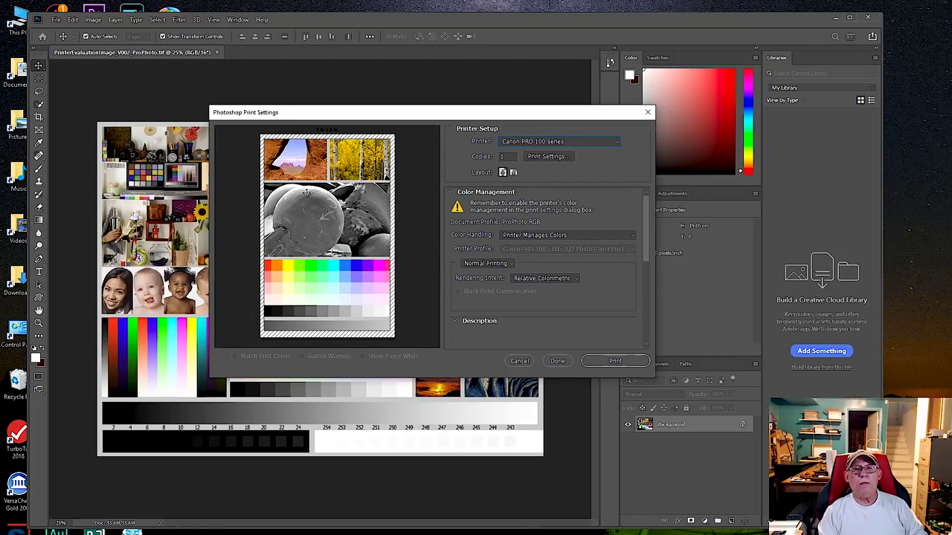
Step: Open the Canon PRO-100 driver settings and set the printer paper size to Letter 8.5"x11" 22x28cm
{"action": "left_click", "coordinate": [547, 156]}
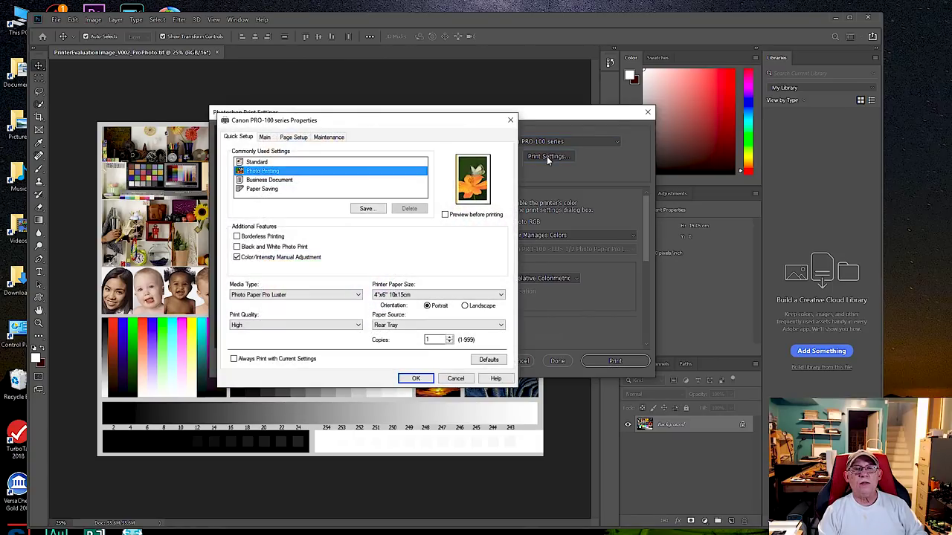
{"action": "left_click", "coordinate": [392, 296]}
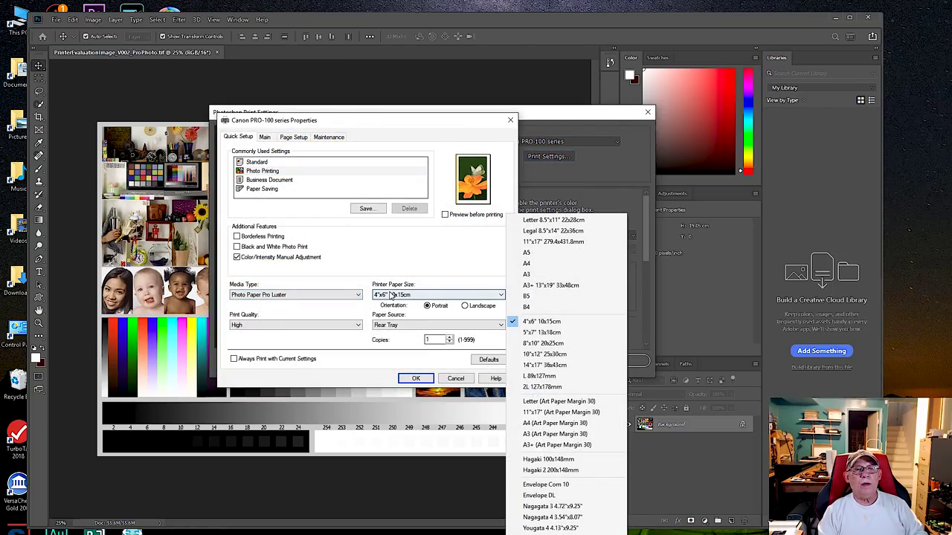
{"action": "left_click", "coordinate": [550, 221]}
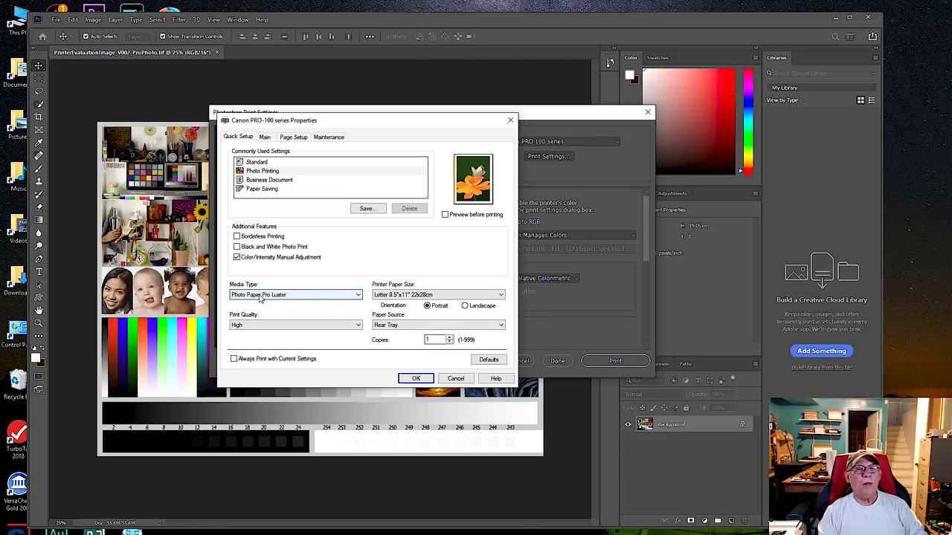
Step: Compare ICM with Driver Matching in the manual color adjustment and accept Driver Matching as the color correction
{"action": "left_click", "coordinate": [236, 257]}
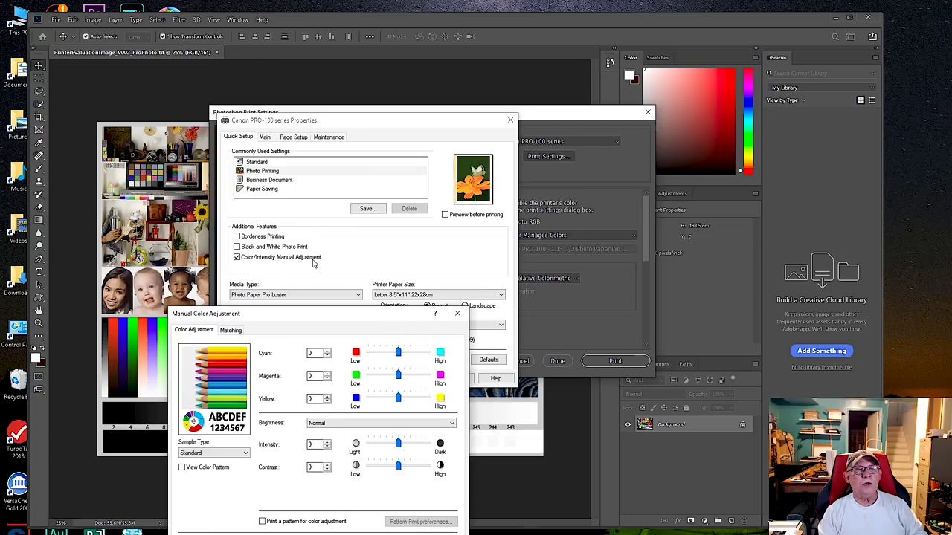
{"action": "left_click_drag", "start_coordinate": [316, 314], "coordinate": [334, 175]}
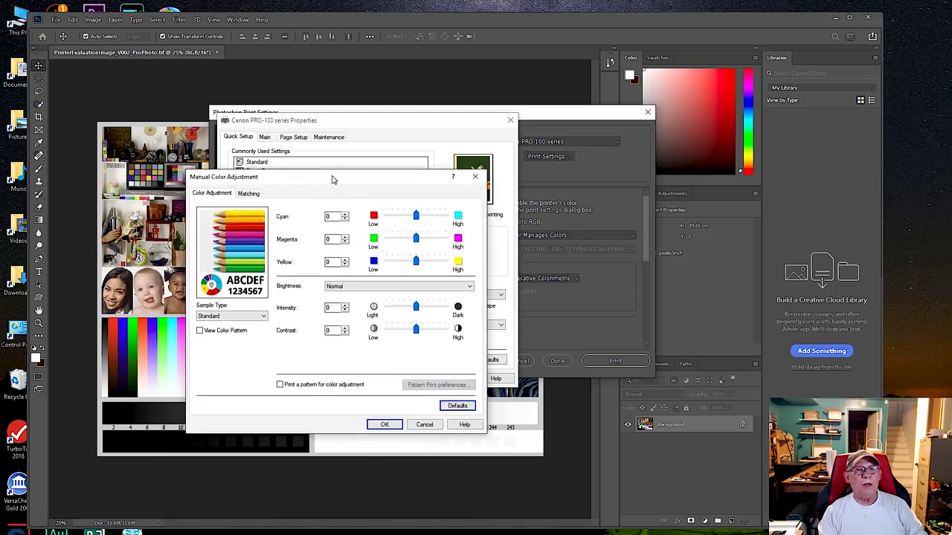
{"action": "left_click", "coordinate": [249, 191]}
{"action": "left_click", "coordinate": [204, 223]}
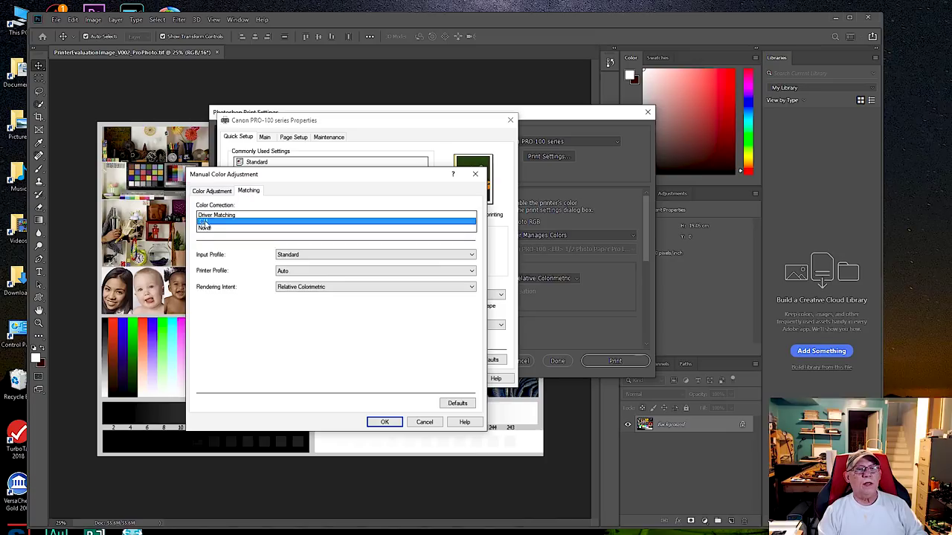
{"action": "left_click", "coordinate": [216, 215]}
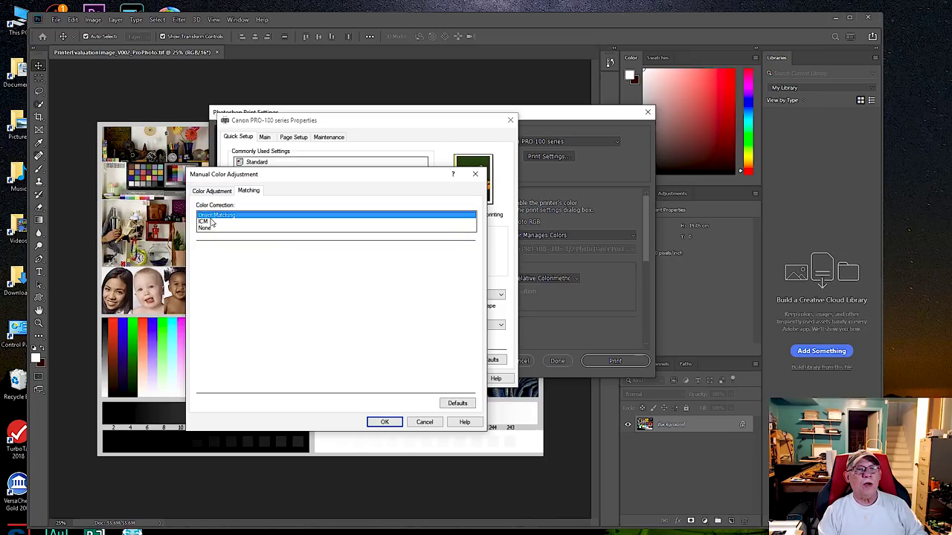
{"action": "left_click", "coordinate": [206, 222]}
{"action": "left_click", "coordinate": [210, 216]}
{"action": "left_click", "coordinate": [215, 220]}
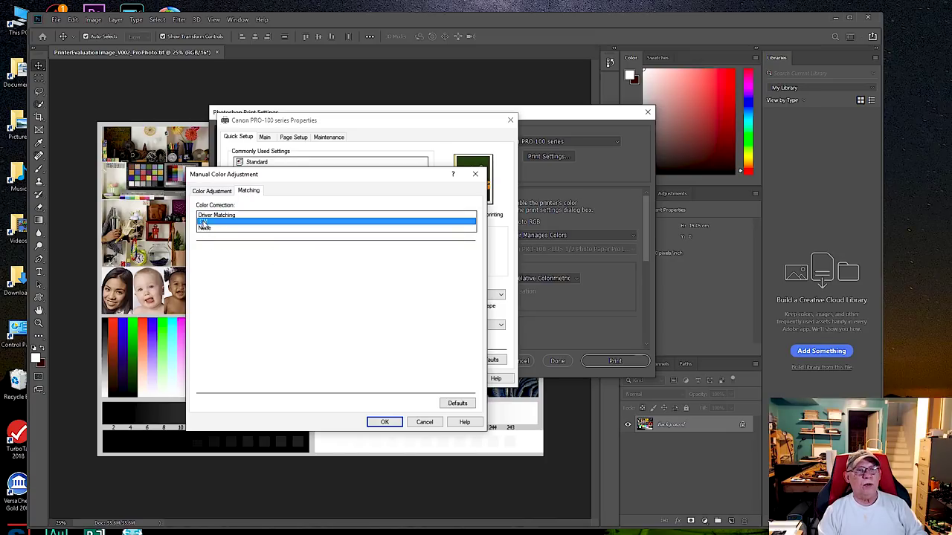
{"action": "left_click", "coordinate": [215, 215]}
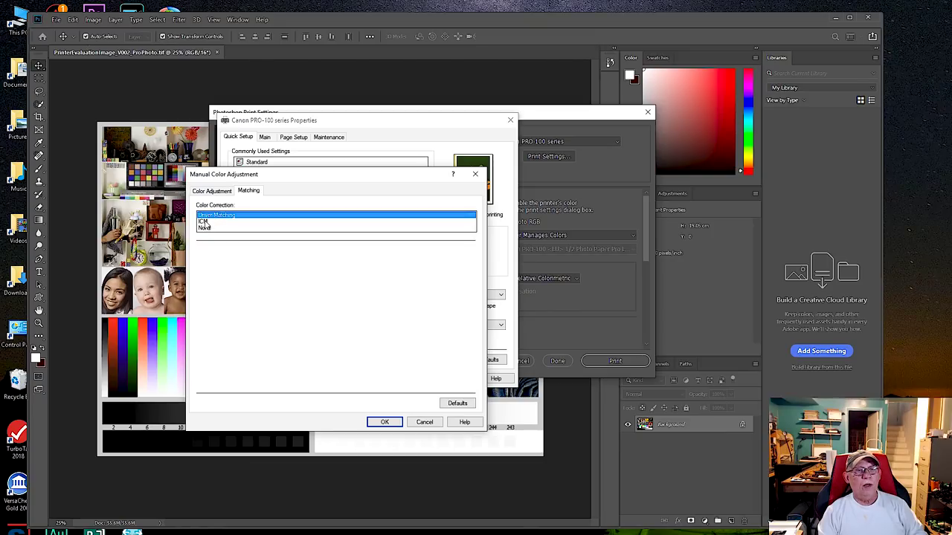
{"action": "left_click", "coordinate": [205, 222]}
{"action": "left_click", "coordinate": [216, 216]}
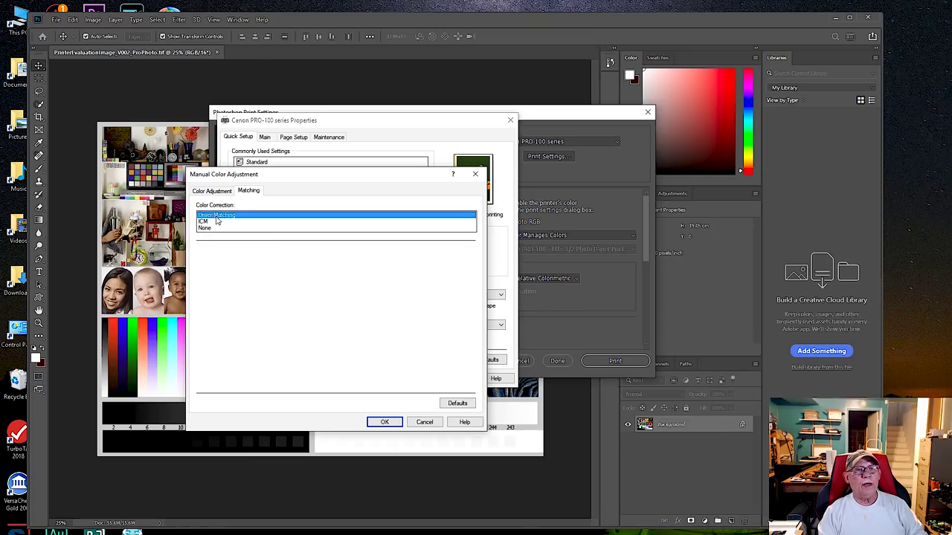
{"action": "left_click", "coordinate": [392, 422]}
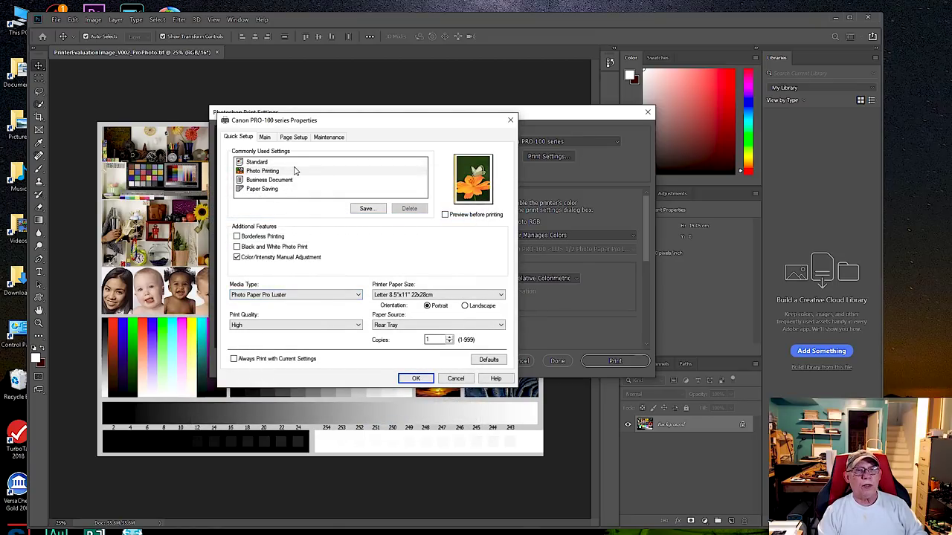
Step: Review the photo paper media types offered by the Canon driver without changing the selection
{"action": "left_click", "coordinate": [279, 294]}
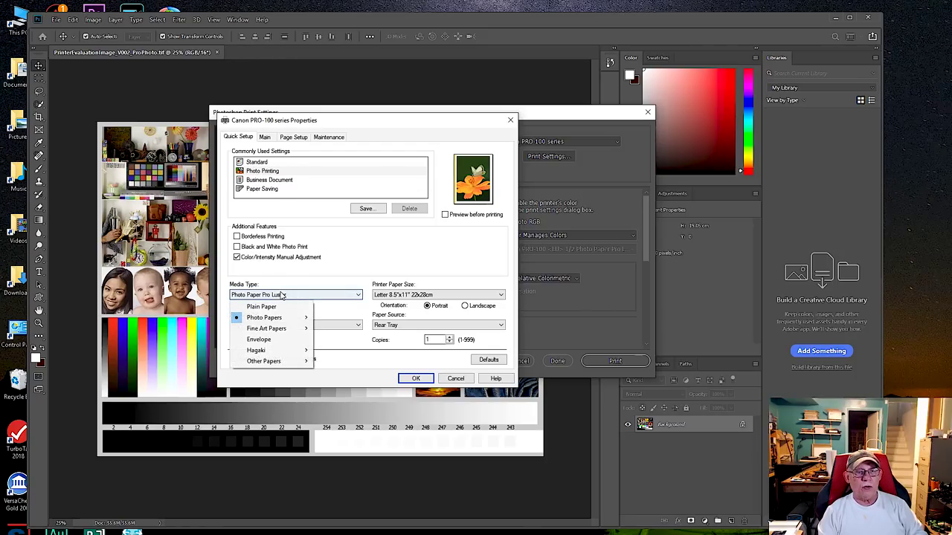
{"action": "mouse_move", "coordinate": [278, 318]}
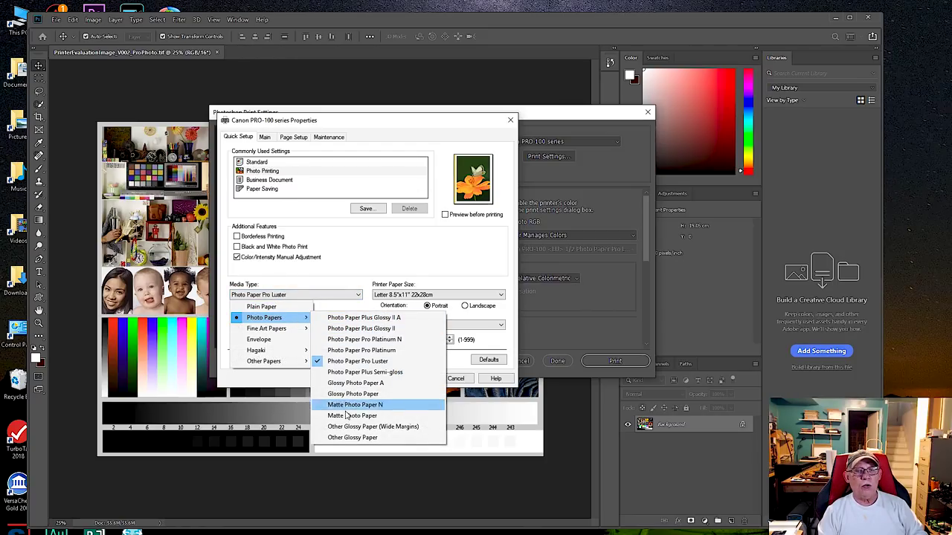
{"action": "left_click", "coordinate": [342, 265]}
Step: Recheck the ICM and Driver Matching color correction options in the manual color adjustment, leaving Driver Matching selected
{"action": "left_click", "coordinate": [262, 258]}
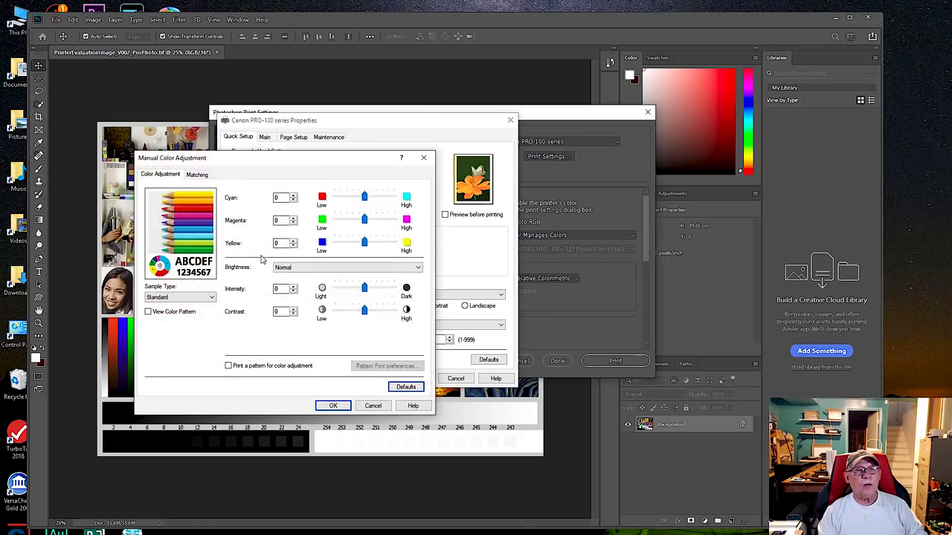
{"action": "left_click", "coordinate": [199, 175]}
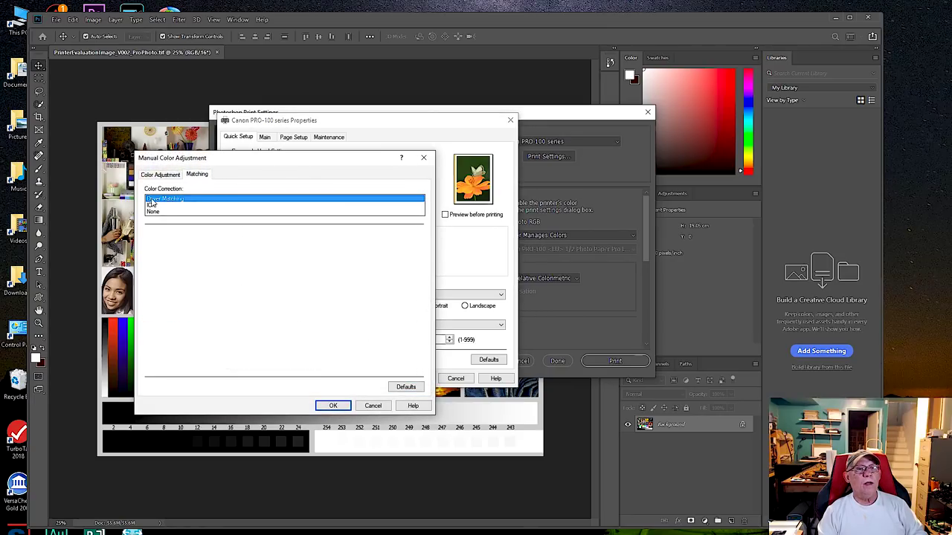
{"action": "left_click", "coordinate": [153, 204]}
{"action": "left_click", "coordinate": [165, 200]}
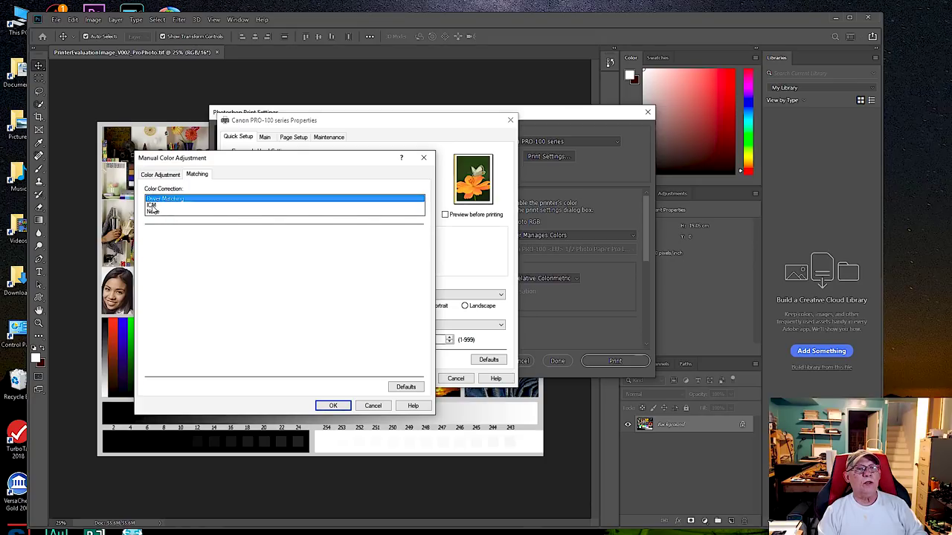
{"action": "left_click", "coordinate": [156, 206]}
{"action": "left_click", "coordinate": [160, 200]}
{"action": "left_click", "coordinate": [333, 405]}
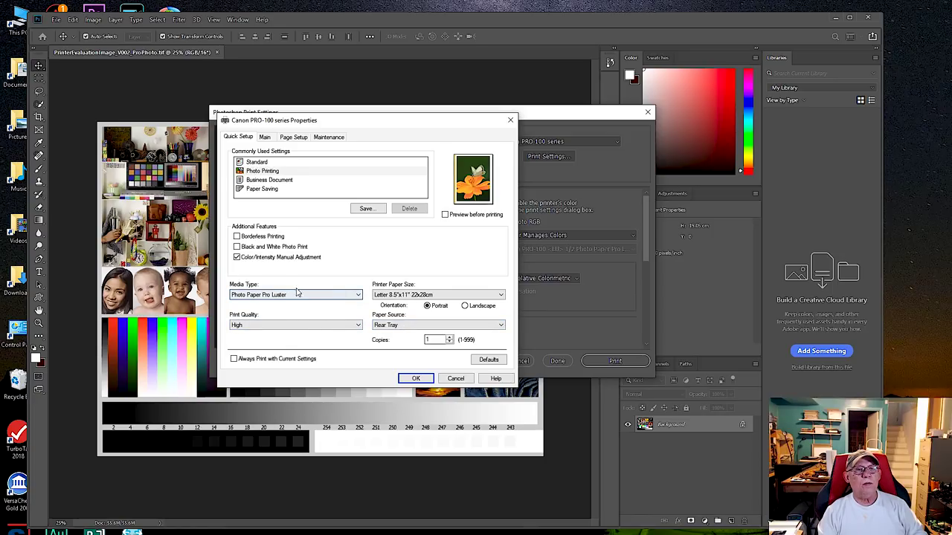
Step: Look through the Standard, Business Document and Paper Saving presets and apply the Photo Printing preset
{"action": "left_click", "coordinate": [271, 172]}
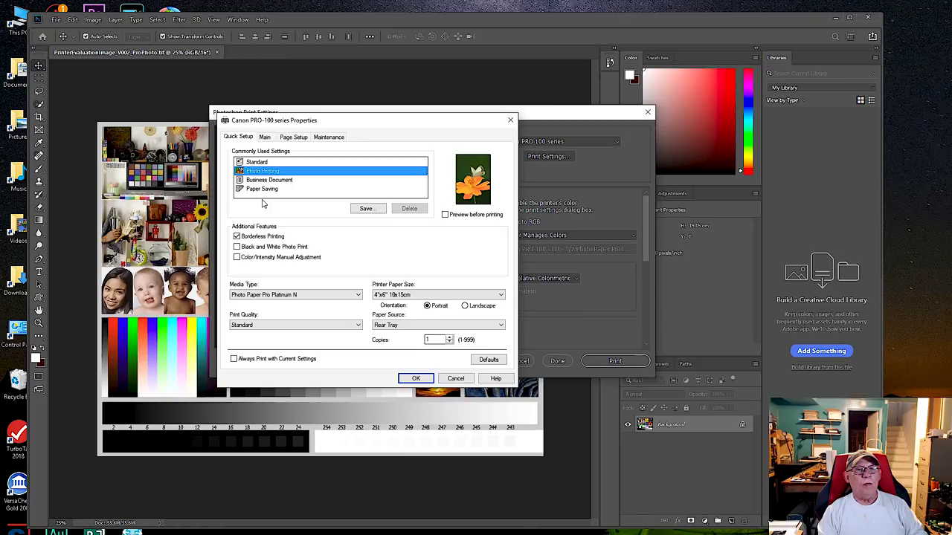
{"action": "left_click", "coordinate": [266, 162]}
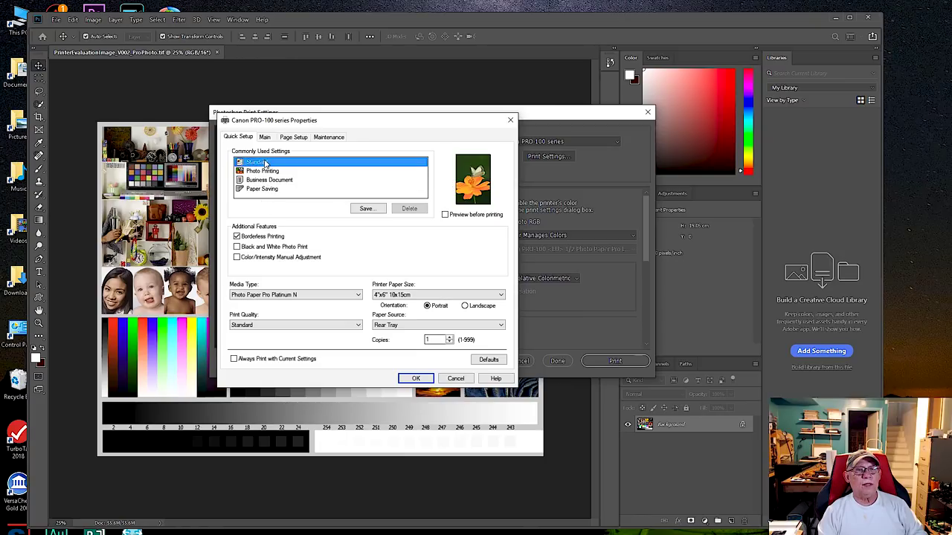
{"action": "left_click", "coordinate": [261, 183]}
{"action": "left_click", "coordinate": [262, 191]}
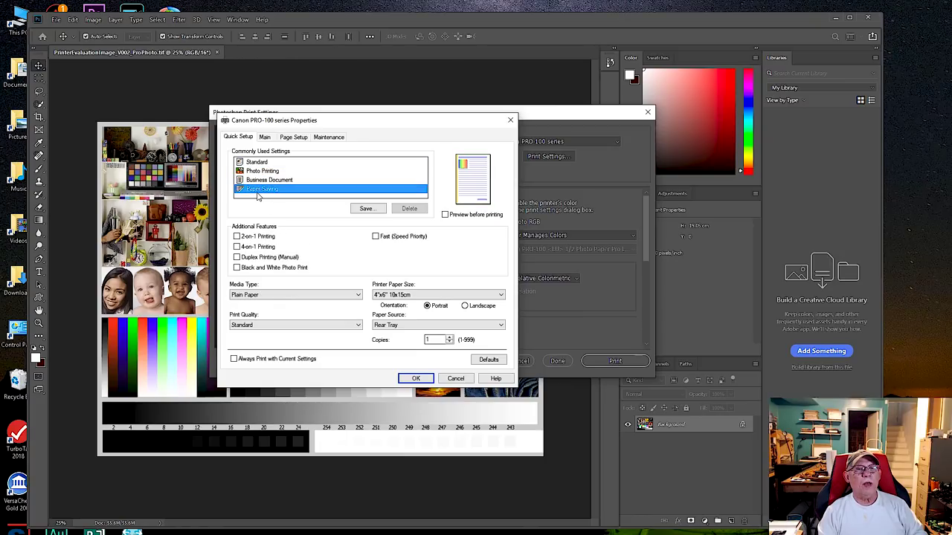
{"action": "left_click", "coordinate": [263, 172]}
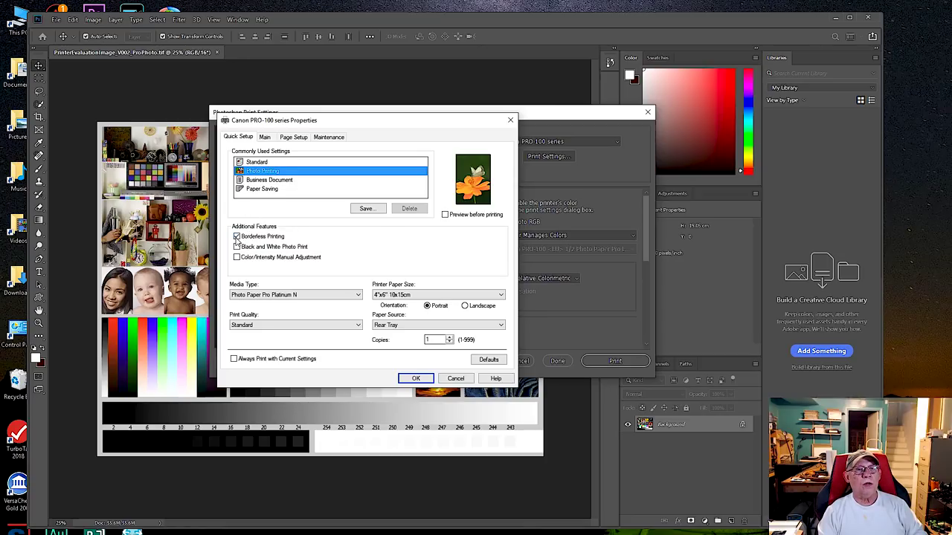
Step: Turn off borderless printing and enable Color/Intensity Manual Adjustment with Driver Matching color correction
{"action": "left_click", "coordinate": [236, 237]}
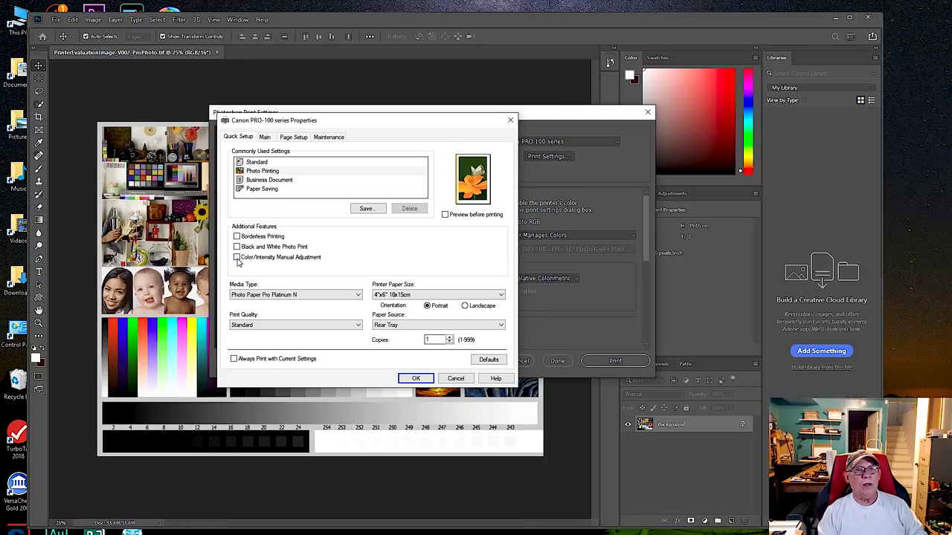
{"action": "left_click", "coordinate": [236, 258]}
{"action": "left_click", "coordinate": [199, 175]}
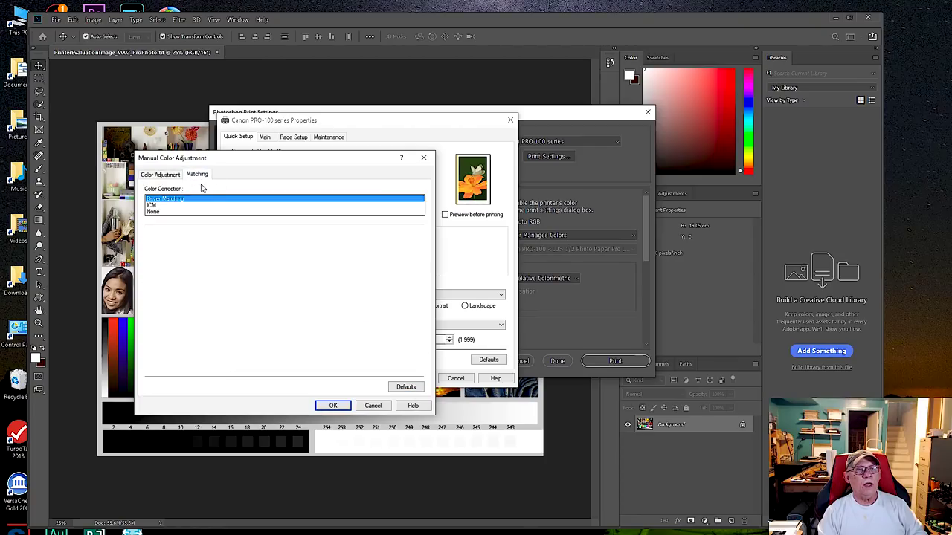
{"action": "left_click", "coordinate": [333, 408]}
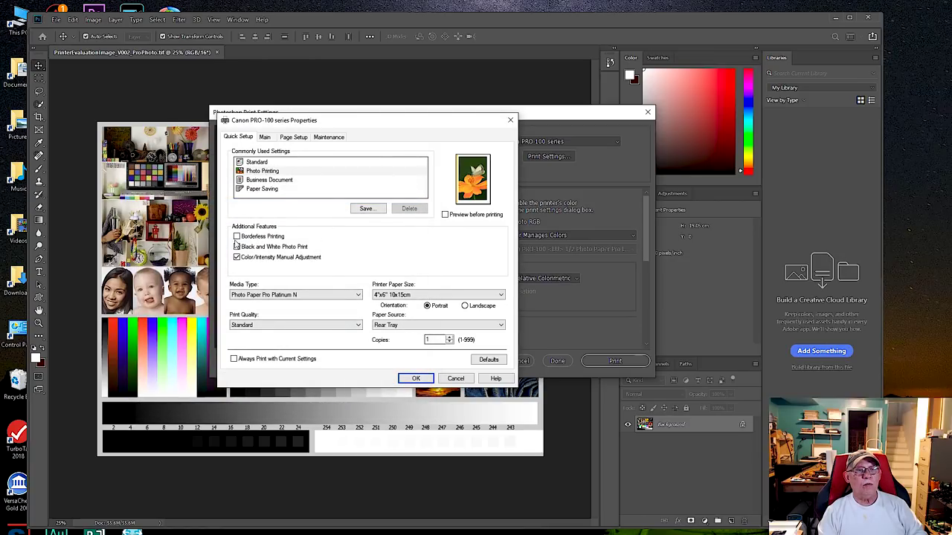
Step: Set the PRO-100 print quality to High and the printer paper size to Letter 8.5"x11" 22x28cm
{"action": "left_click", "coordinate": [268, 325]}
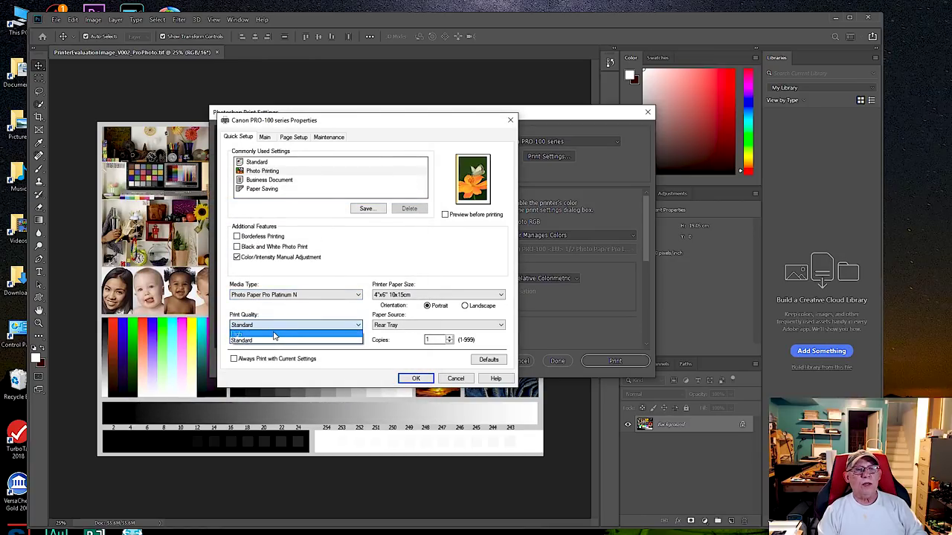
{"action": "left_click", "coordinate": [269, 337]}
{"action": "key", "text": "Up"}
{"action": "left_click", "coordinate": [397, 296]}
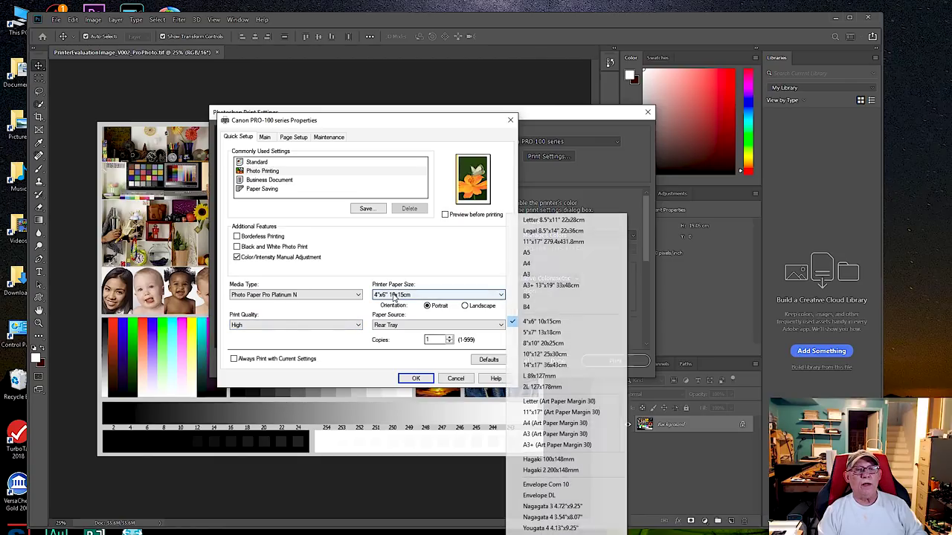
{"action": "left_click", "coordinate": [543, 220]}
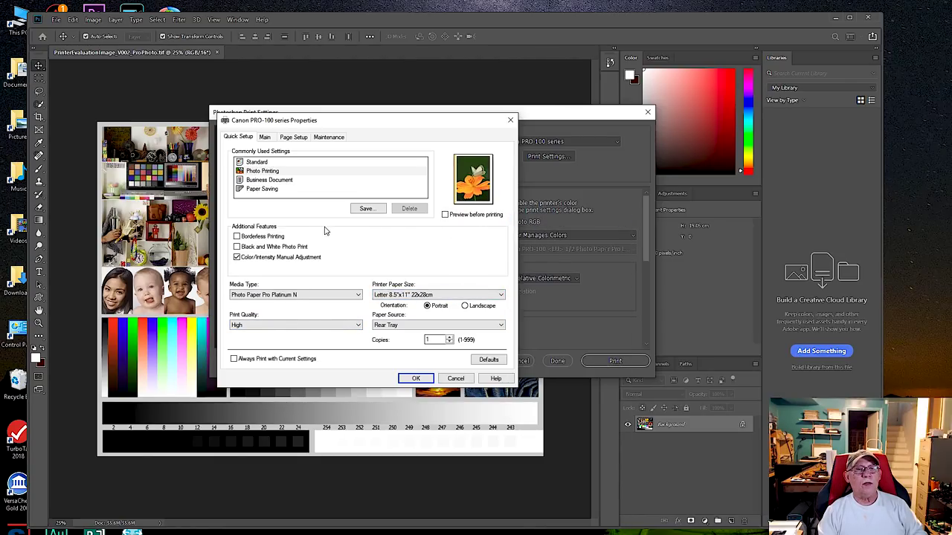
Step: Set the media type to Photo Paper Pro Luster and the print quality to High
{"action": "left_click", "coordinate": [296, 296]}
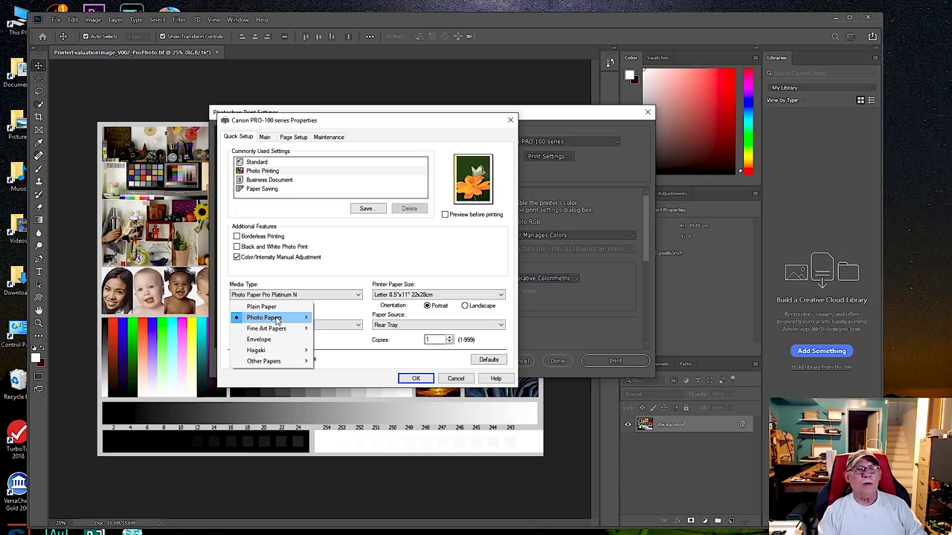
{"action": "mouse_move", "coordinate": [287, 318]}
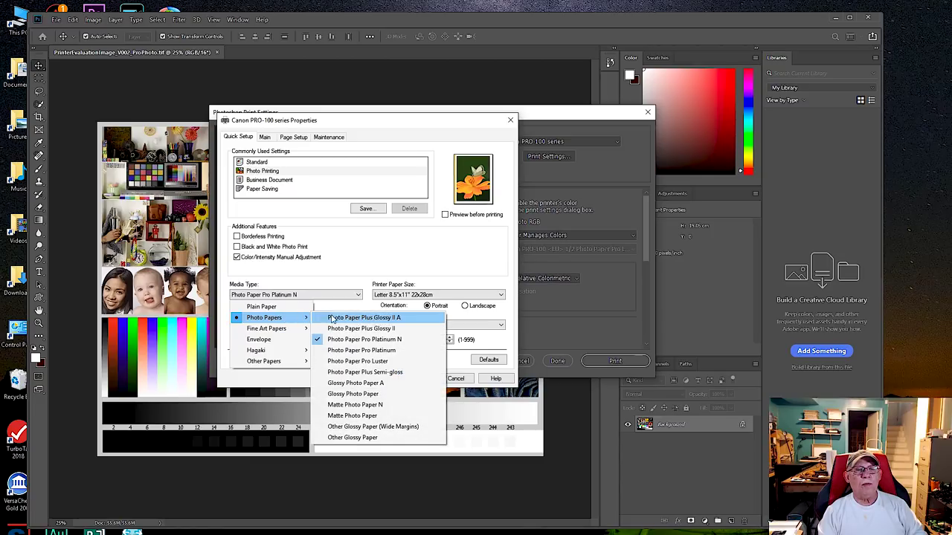
{"action": "left_click", "coordinate": [359, 362]}
{"action": "left_click", "coordinate": [286, 325]}
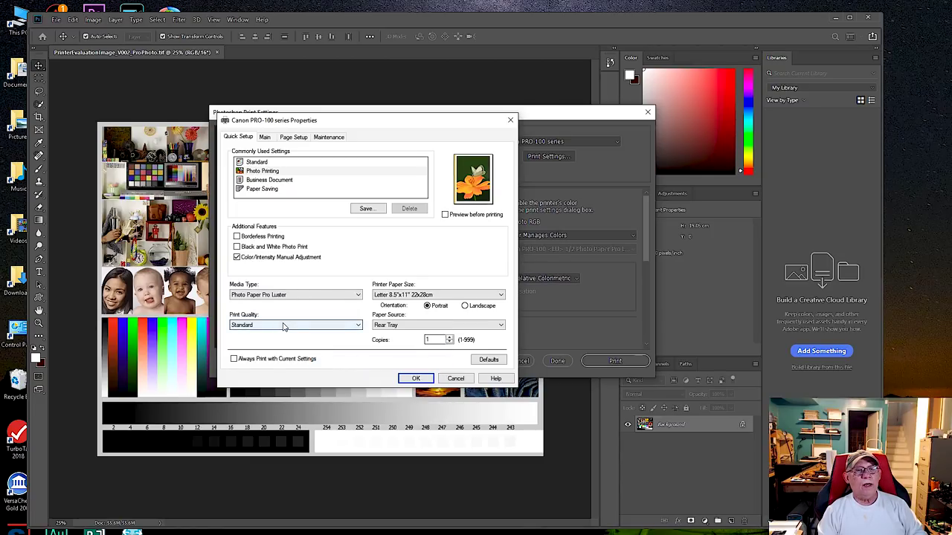
{"action": "left_click", "coordinate": [289, 342]}
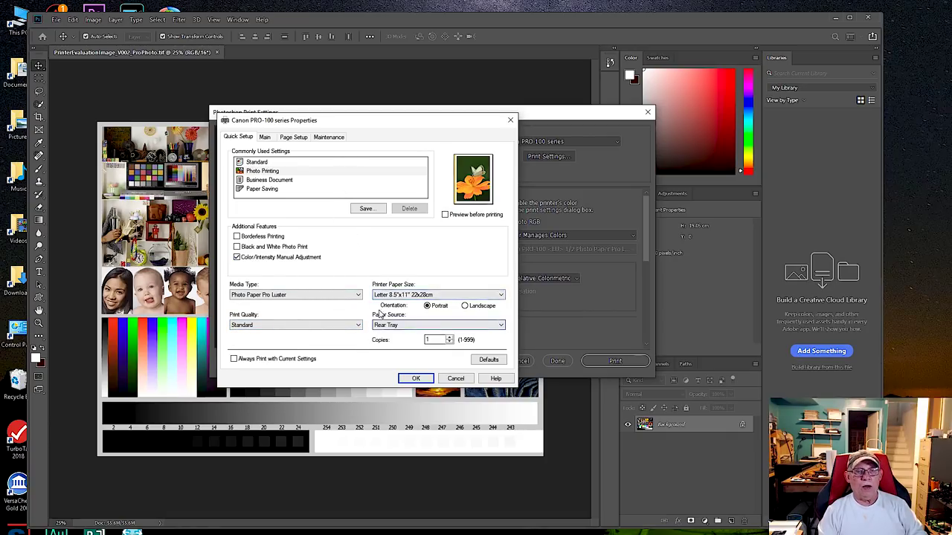
{"action": "left_click_drag", "start_coordinate": [408, 121], "coordinate": [443, 116]}
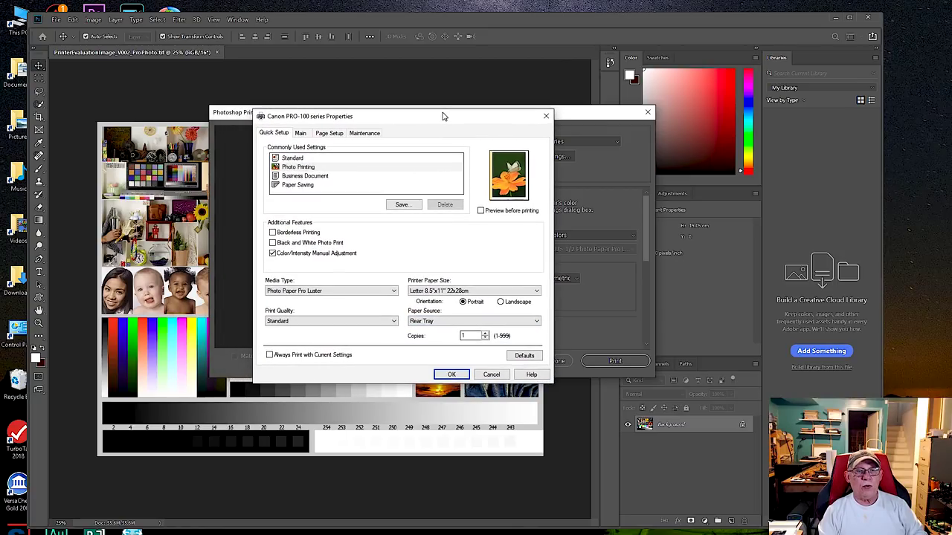
{"action": "left_click", "coordinate": [299, 321]}
{"action": "left_click", "coordinate": [293, 334]}
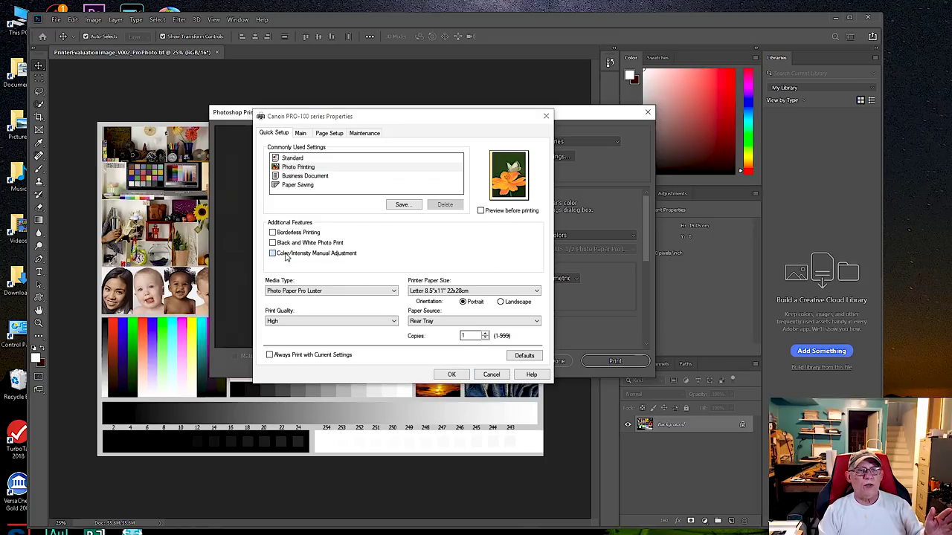
Step: Apply the PRO-100 driver settings with Driver Matching color correction and set the print layout to landscape
{"action": "left_click", "coordinate": [232, 170]}
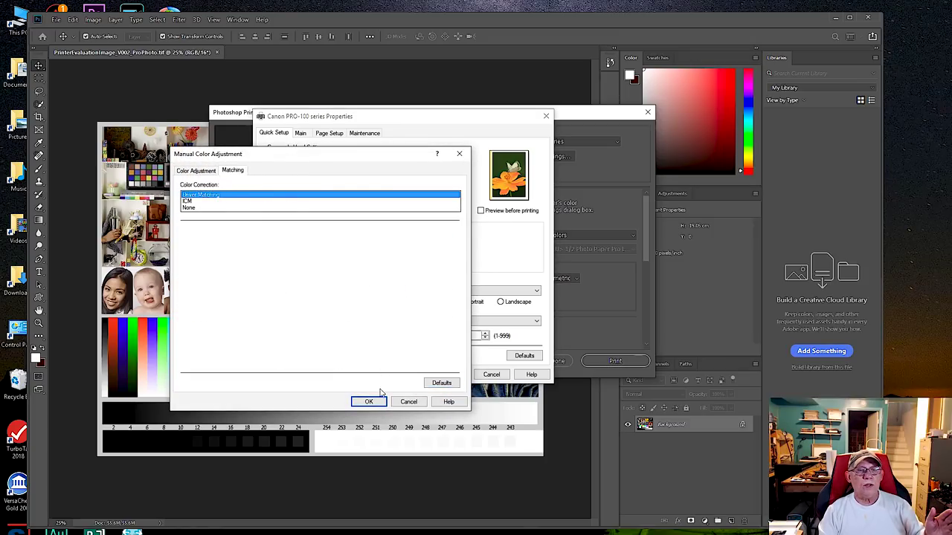
{"action": "left_click", "coordinate": [368, 401]}
{"action": "left_click", "coordinate": [452, 374]}
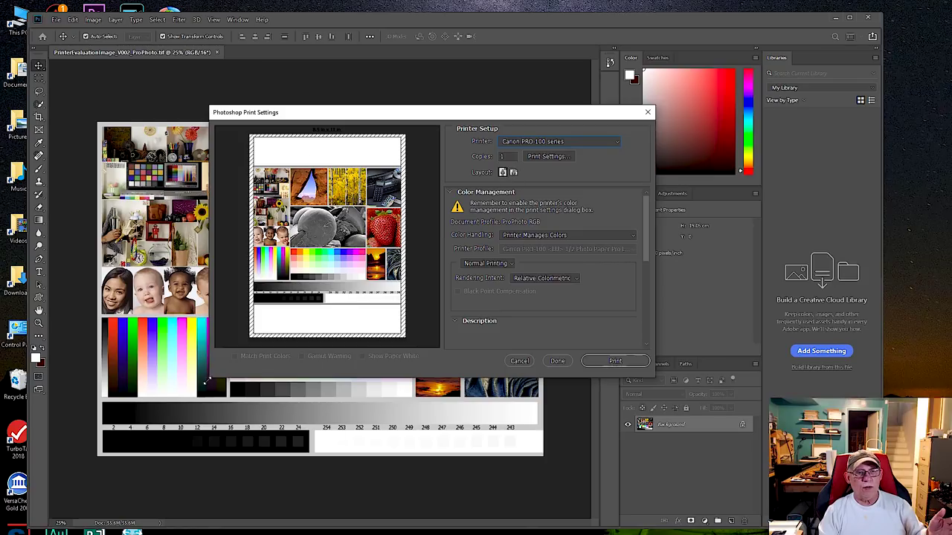
{"action": "left_click", "coordinate": [513, 172]}
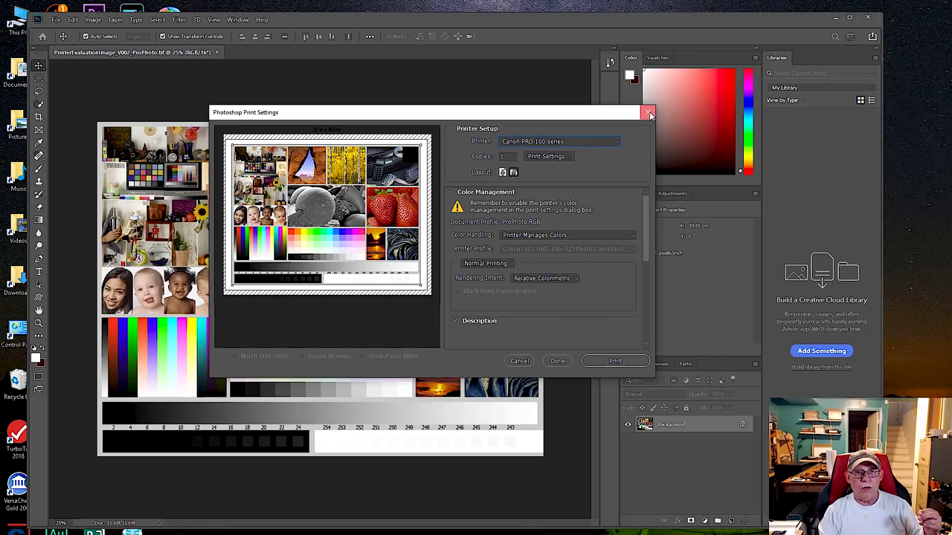
Step: Select the Canon PRO-1000 series as the printer, keeping the landscape layout
{"action": "left_click", "coordinate": [609, 143]}
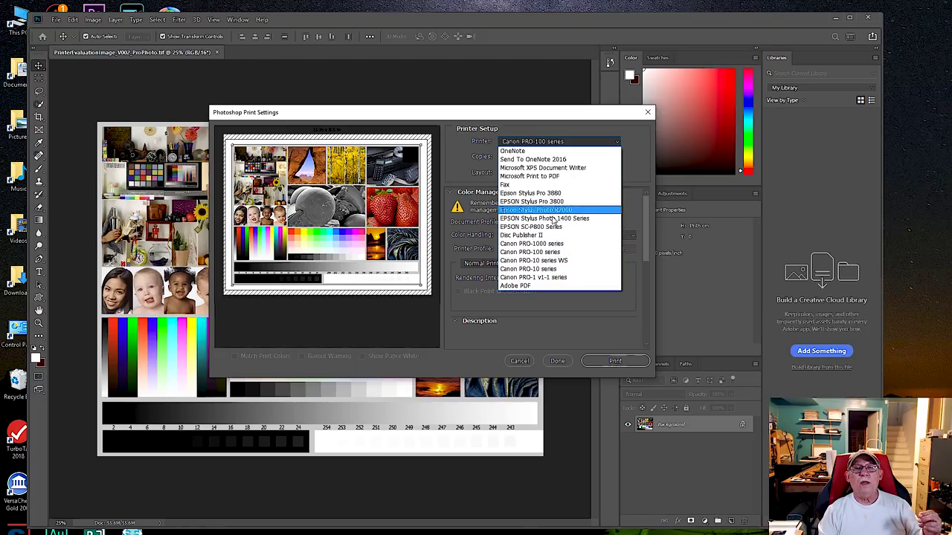
{"action": "left_click", "coordinate": [548, 244]}
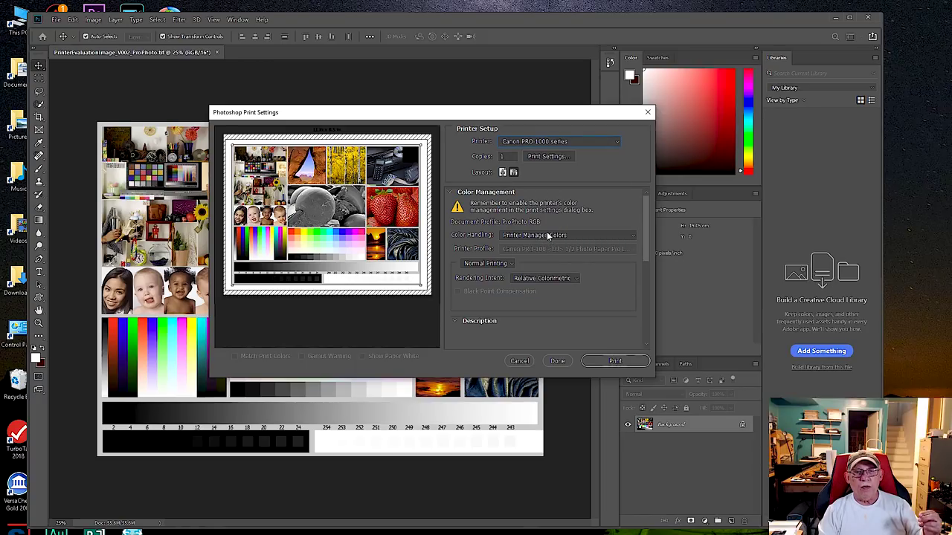
{"action": "left_click", "coordinate": [512, 172]}
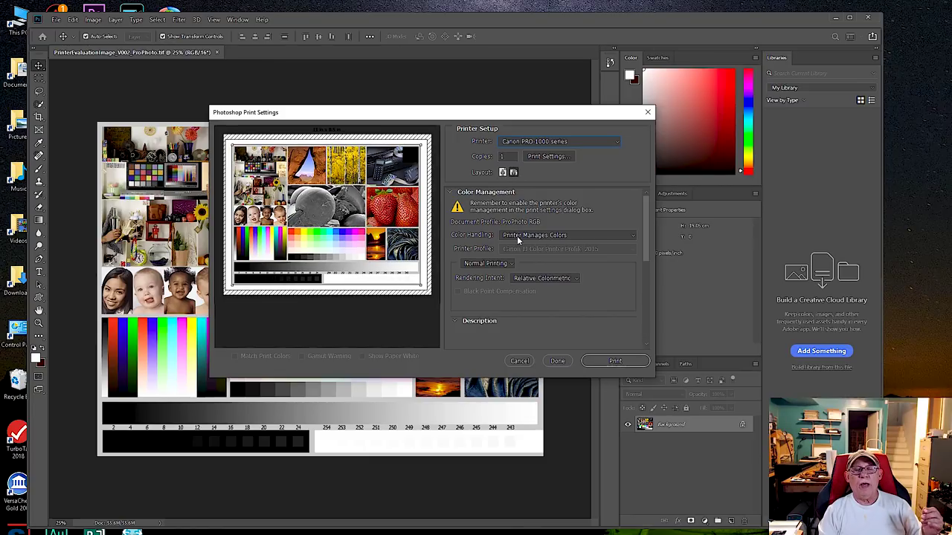
Step: In the PRO-1000 driver properties, set the media type to Photo Paper Pro Luster and enable Color/Intensity Manual Adjustment
{"action": "left_click", "coordinate": [550, 156]}
{"action": "left_click", "coordinate": [236, 257]}
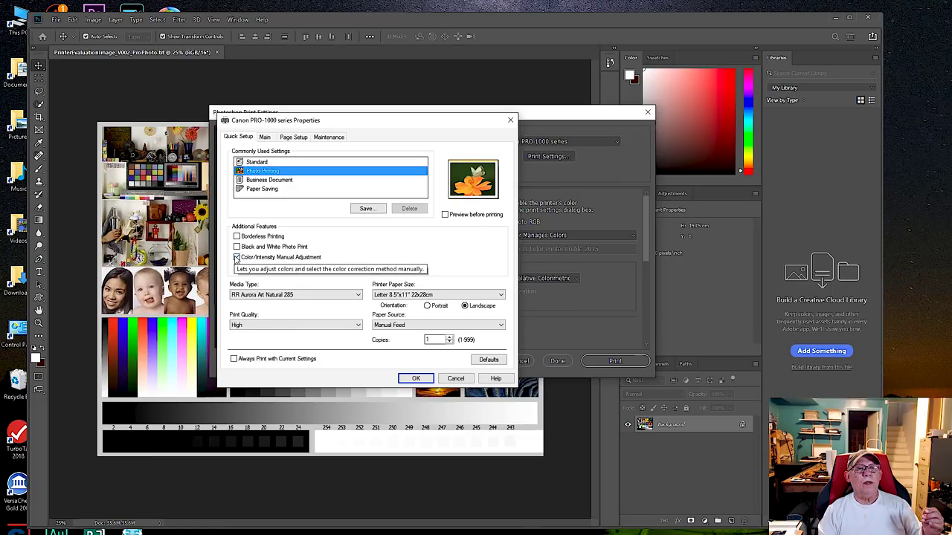
{"action": "scroll", "coordinate": [253, 295], "scroll_direction": "up", "scroll_amount": 3}
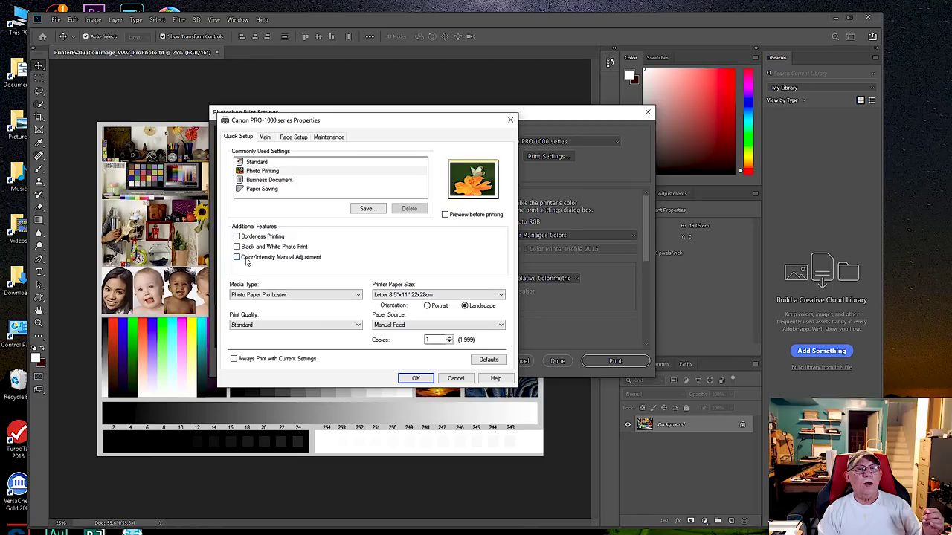
{"action": "left_click", "coordinate": [279, 257]}
{"action": "left_click", "coordinate": [298, 174]}
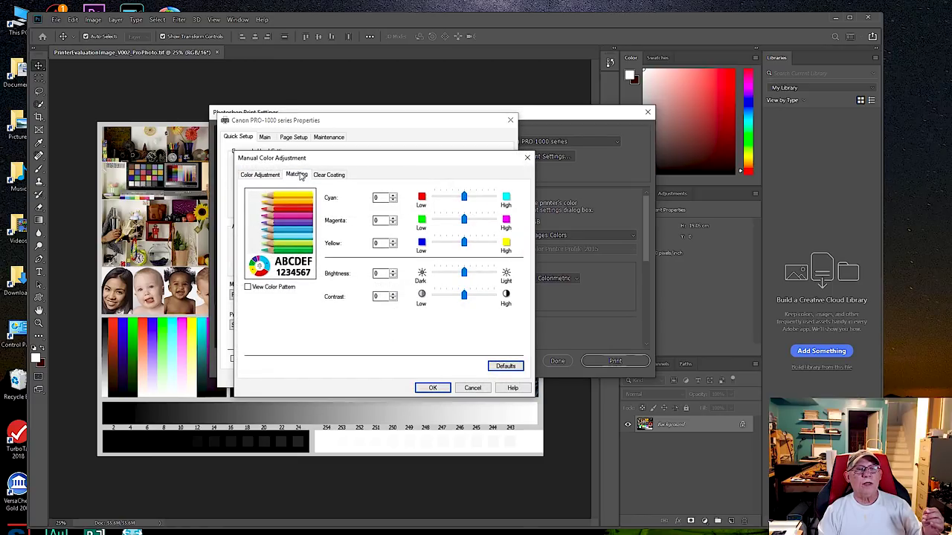
{"action": "left_click", "coordinate": [419, 388]}
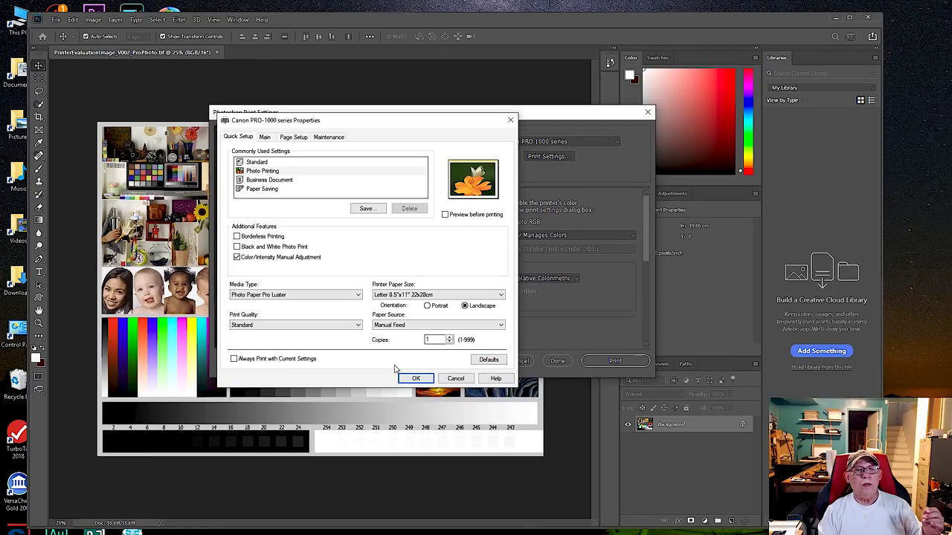
Step: Set the PRO-1000 print quality to High and the paper source to Top Feed, accept the settings and close the print dialog
{"action": "left_click", "coordinate": [247, 325]}
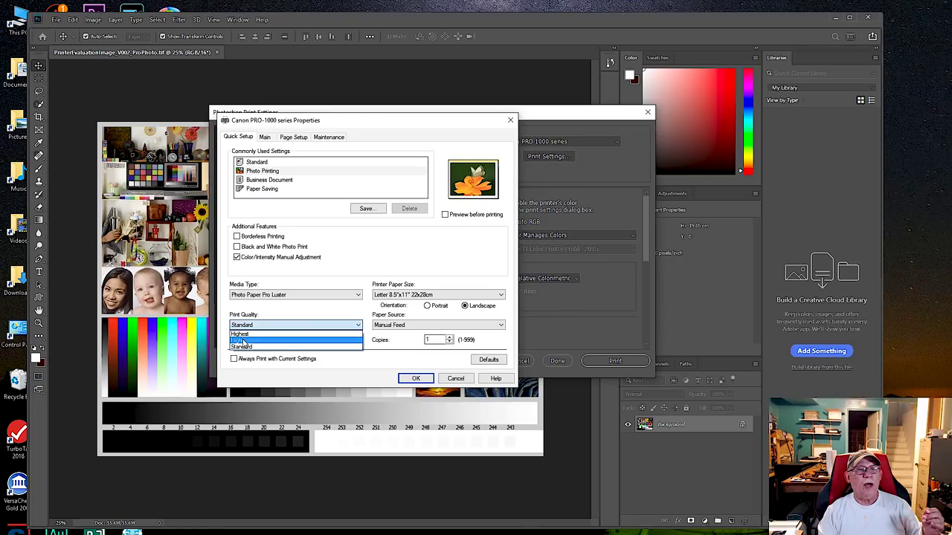
{"action": "left_click", "coordinate": [242, 341]}
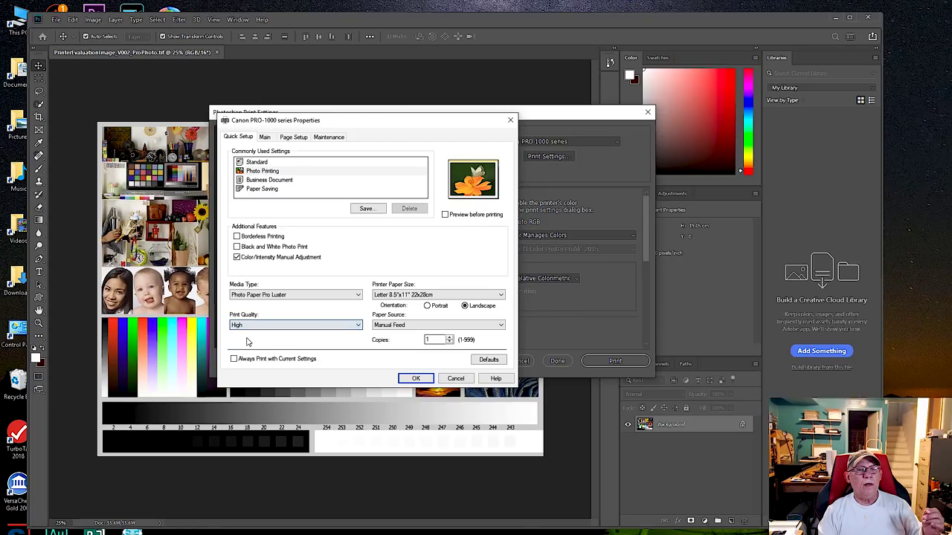
{"action": "left_click", "coordinate": [394, 328]}
{"action": "left_click", "coordinate": [381, 342]}
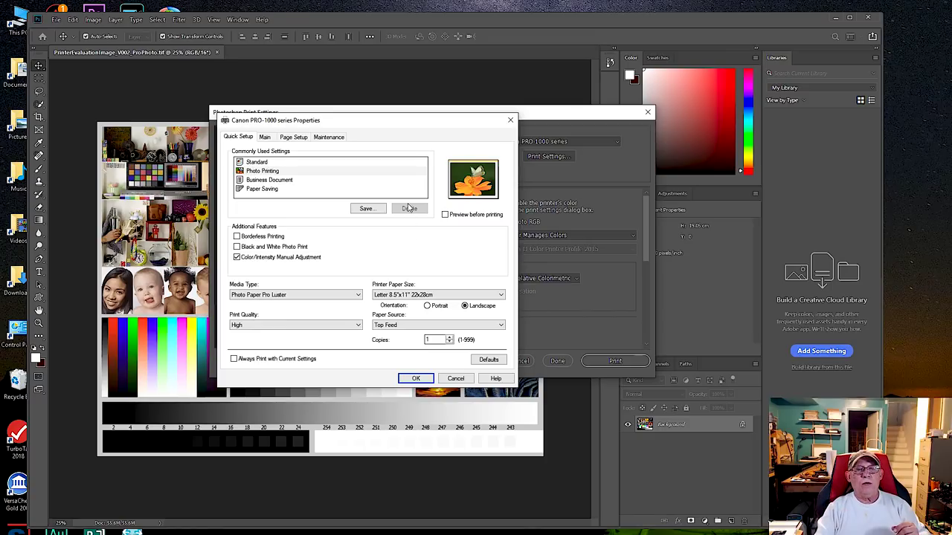
{"action": "left_click", "coordinate": [417, 379]}
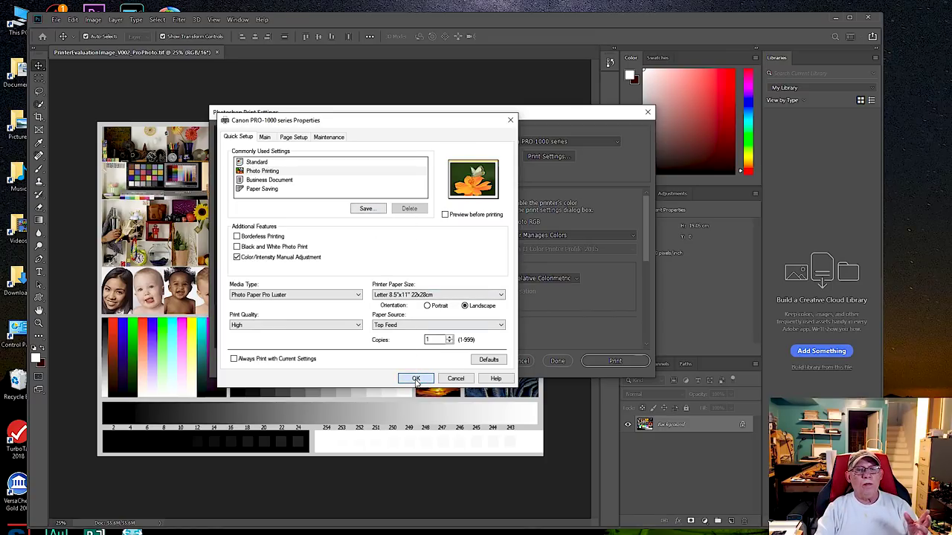
{"action": "left_click", "coordinate": [648, 112]}
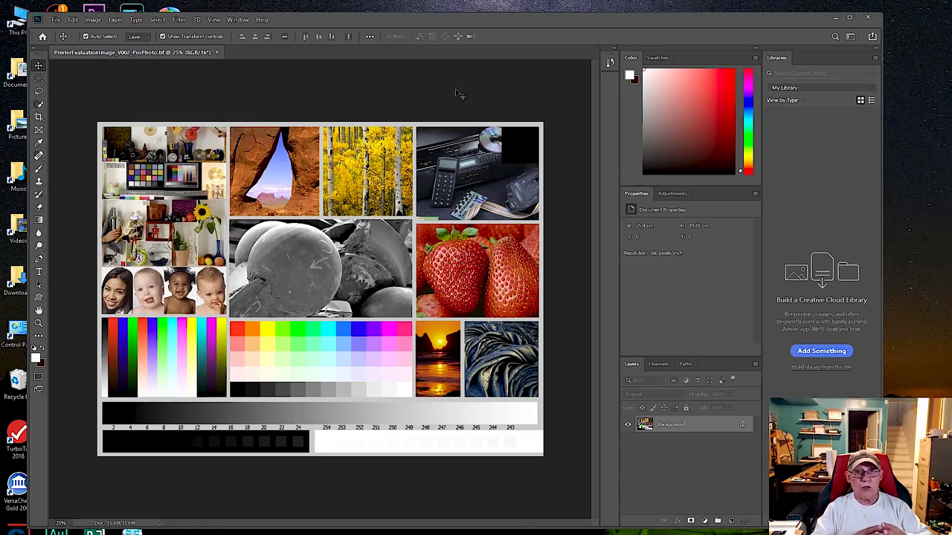
Step: Open the Canon PRO-100 printing preferences from Devices and Printers in Windows Control Panel and review the media types without changing the selection
{"action": "double_click", "coordinate": [15, 333]}
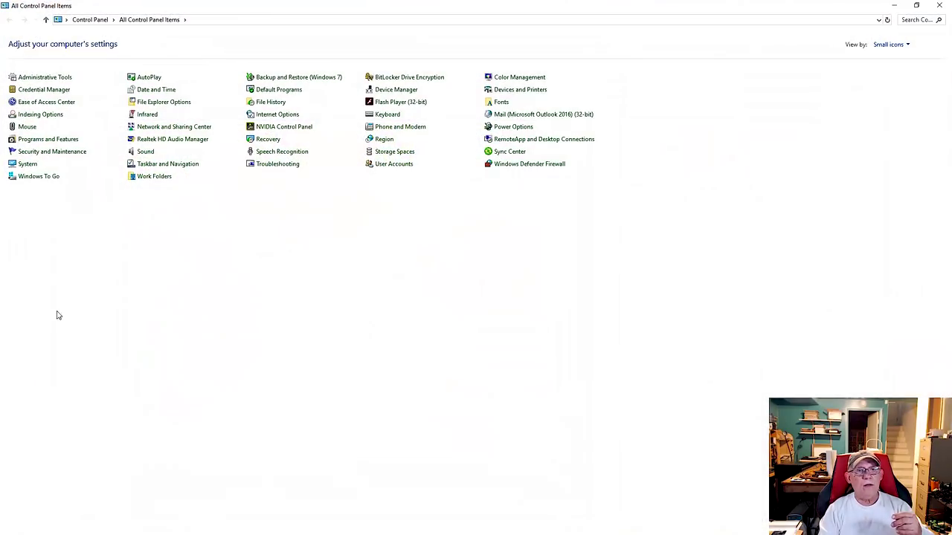
{"action": "left_click", "coordinate": [501, 90]}
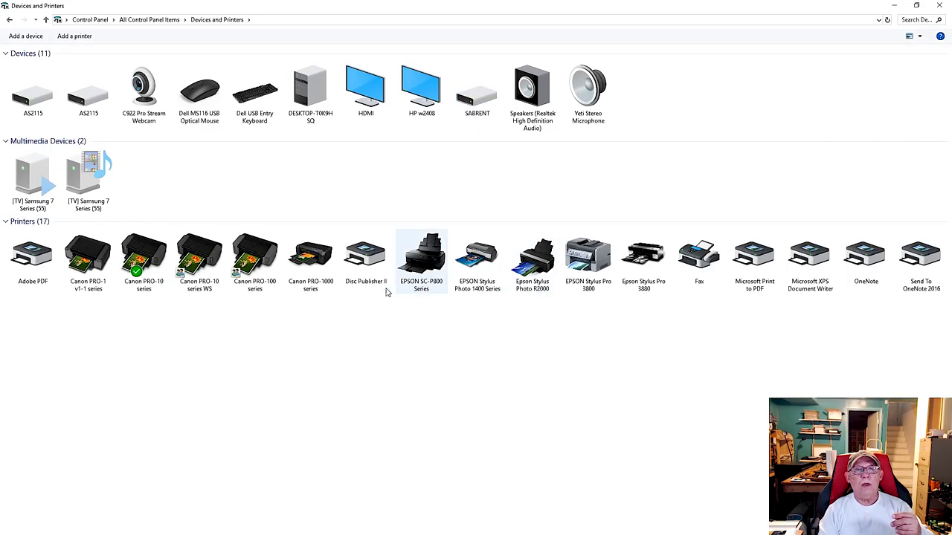
{"action": "right_click", "coordinate": [252, 257]}
{"action": "left_click", "coordinate": [270, 306]}
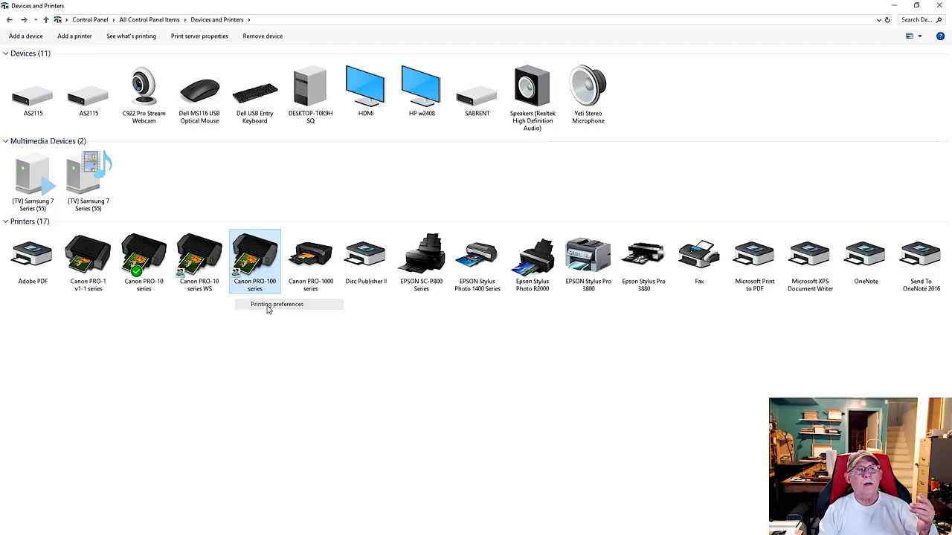
{"action": "left_click_drag", "start_coordinate": [406, 301], "coordinate": [439, 104]}
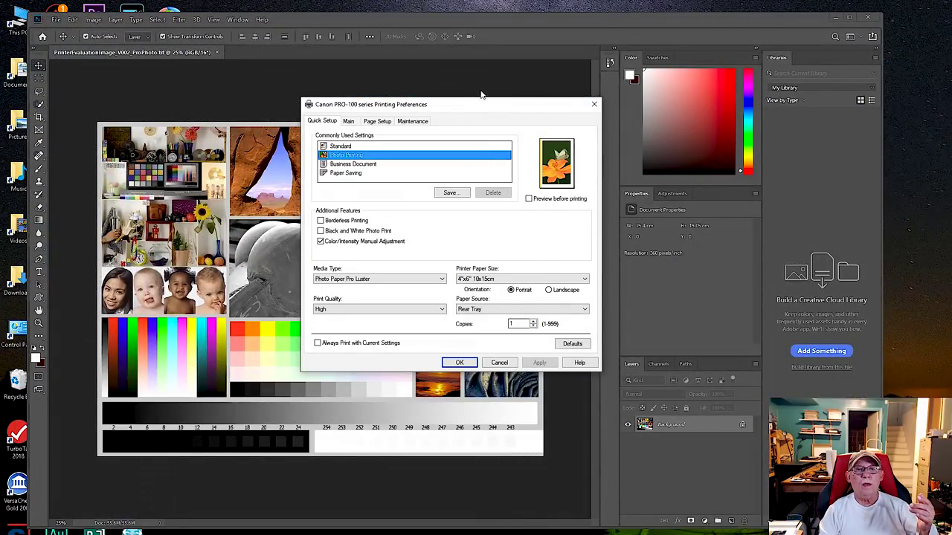
{"action": "left_click_drag", "start_coordinate": [466, 110], "coordinate": [418, 169]}
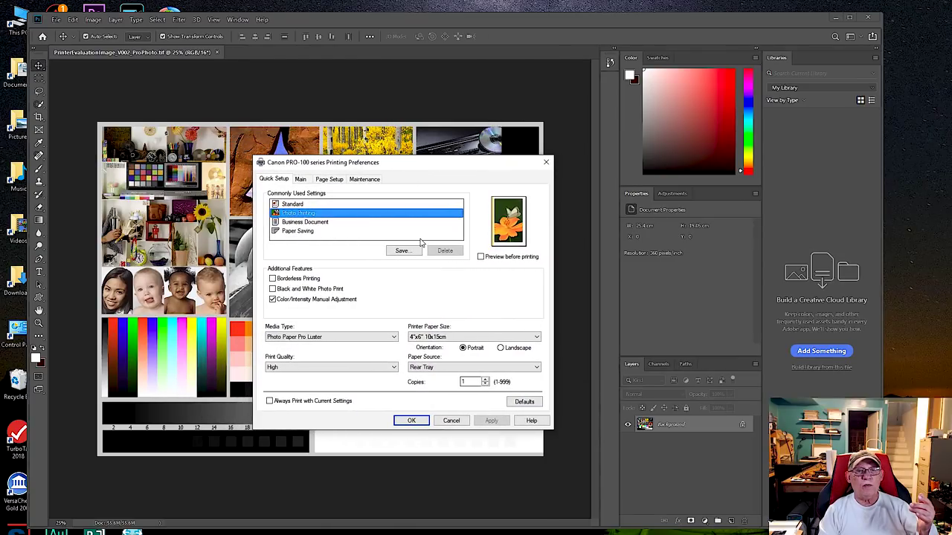
{"action": "left_click", "coordinate": [322, 339]}
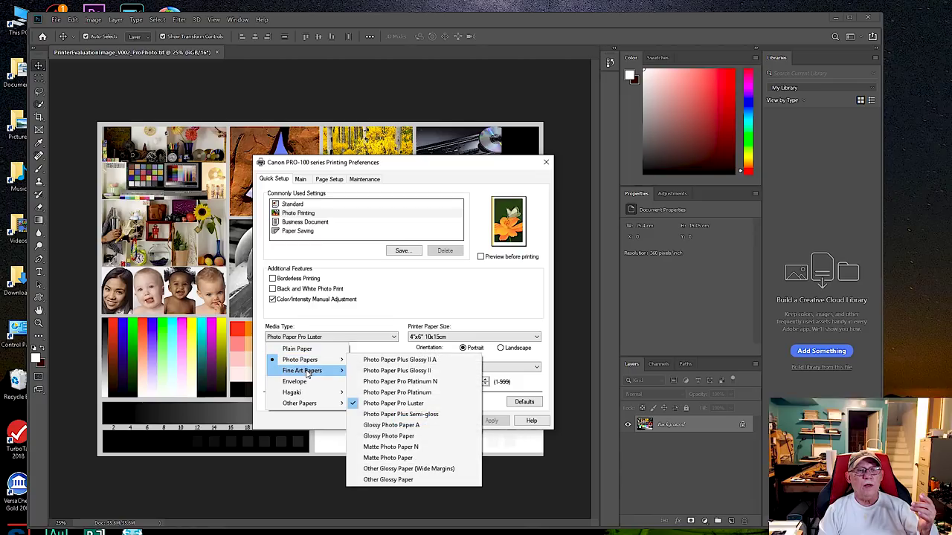
{"action": "mouse_move", "coordinate": [305, 360]}
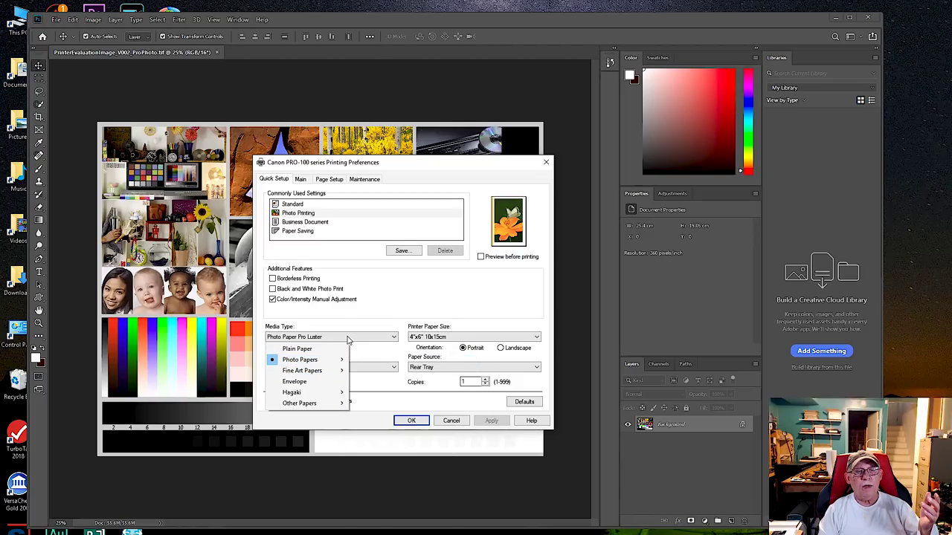
{"action": "left_click", "coordinate": [350, 340]}
Step: Re-enable Color/Intensity Manual Adjustment in the printing preferences with color correction set to Driver Matching
{"action": "left_click", "coordinate": [272, 300]}
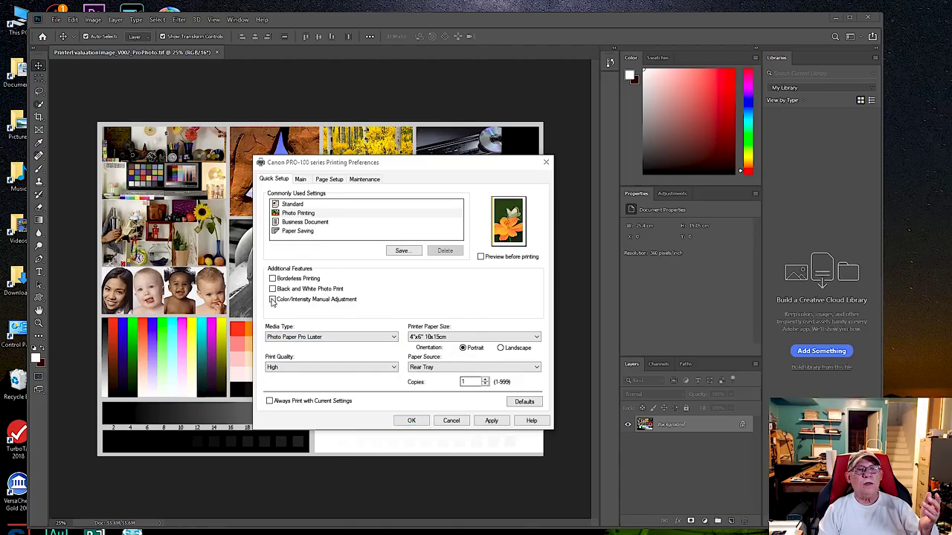
{"action": "left_click", "coordinate": [232, 215]}
{"action": "left_click", "coordinate": [188, 255]}
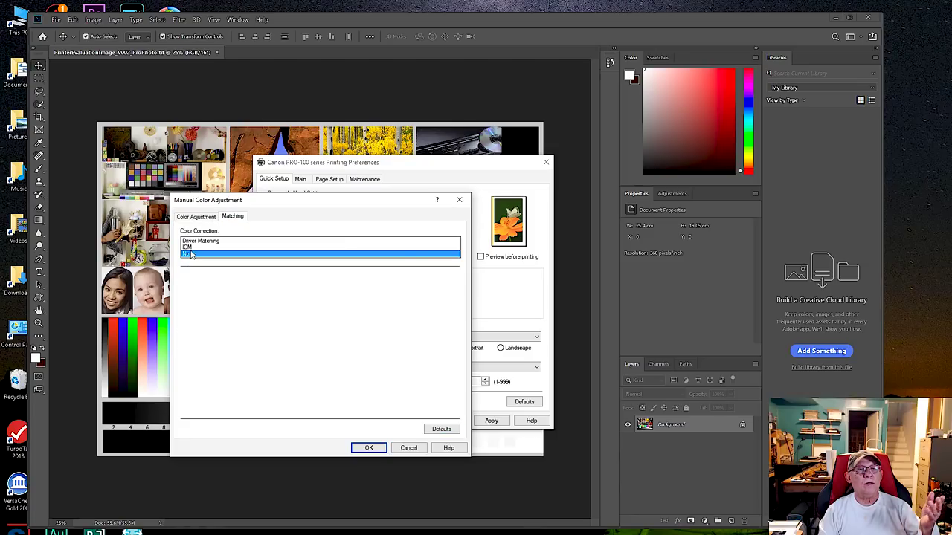
{"action": "left_click", "coordinate": [197, 241]}
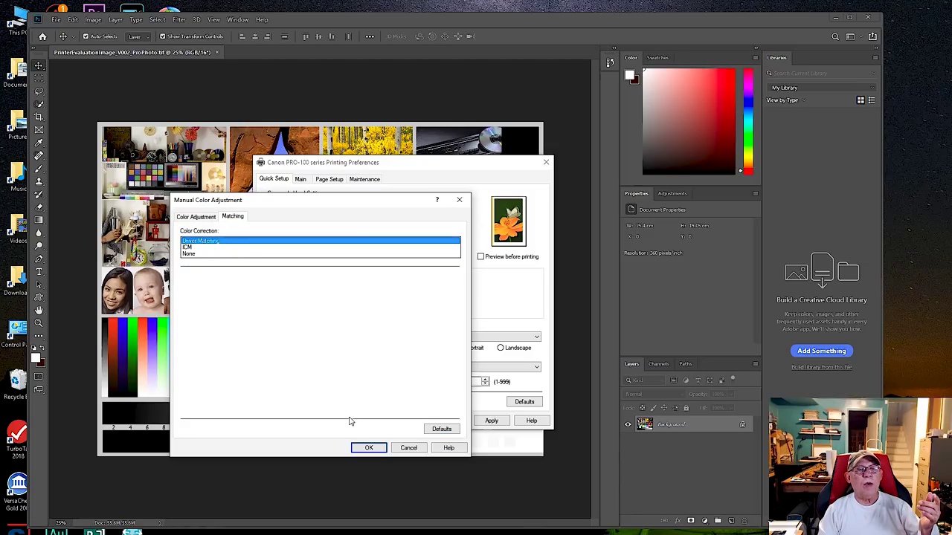
{"action": "left_click", "coordinate": [368, 447]}
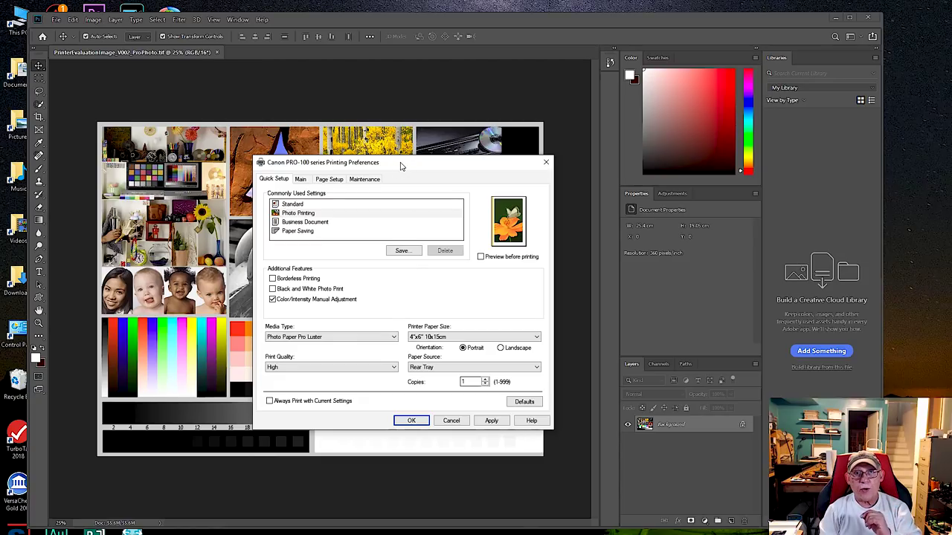
Step: Set the printer paper size to Letter 8.5"x11" 22x28cm and confirm Driver Matching as the manual color correction
{"action": "left_click", "coordinate": [435, 337]}
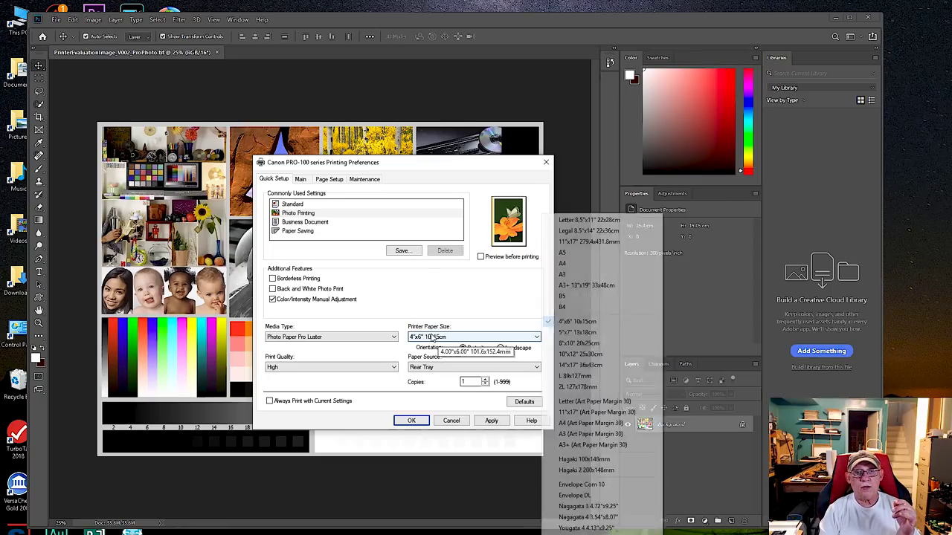
{"action": "left_click", "coordinate": [584, 220]}
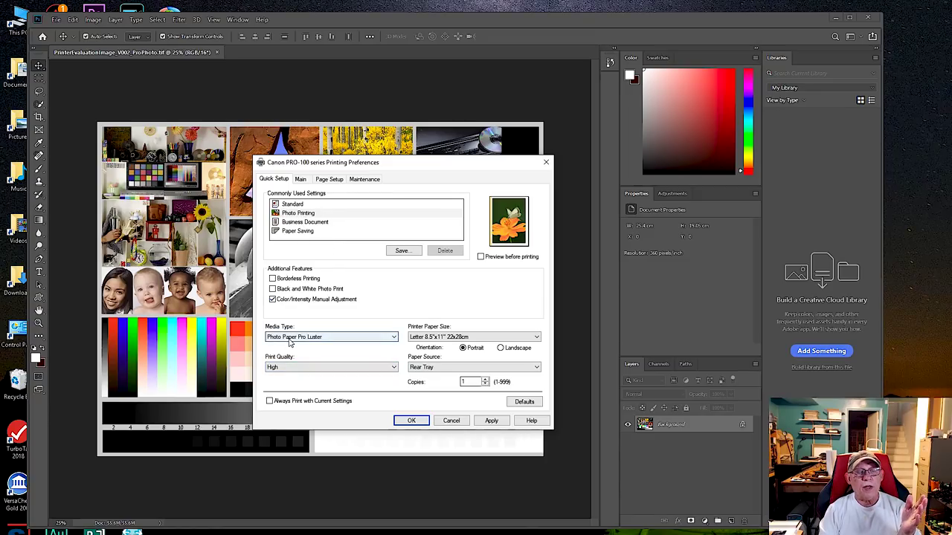
{"action": "left_click", "coordinate": [290, 301]}
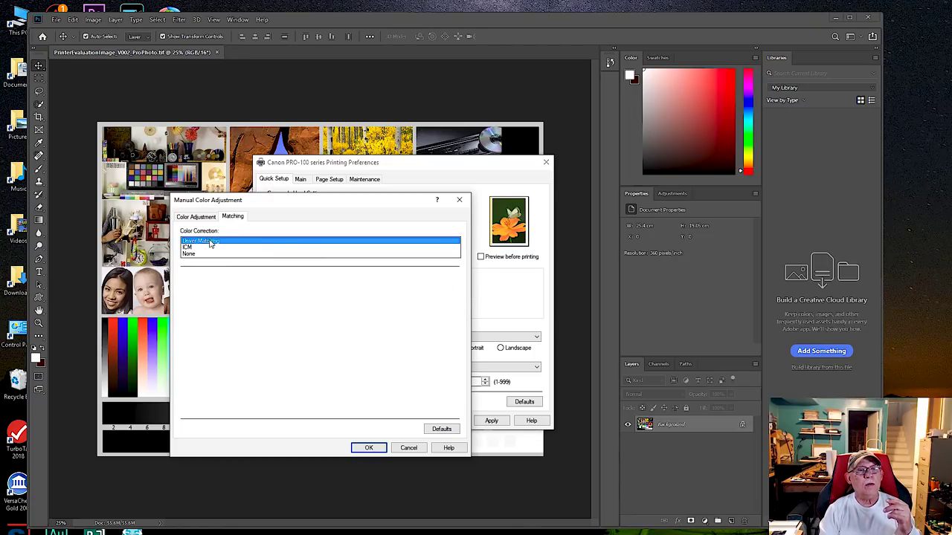
{"action": "left_click", "coordinate": [368, 448]}
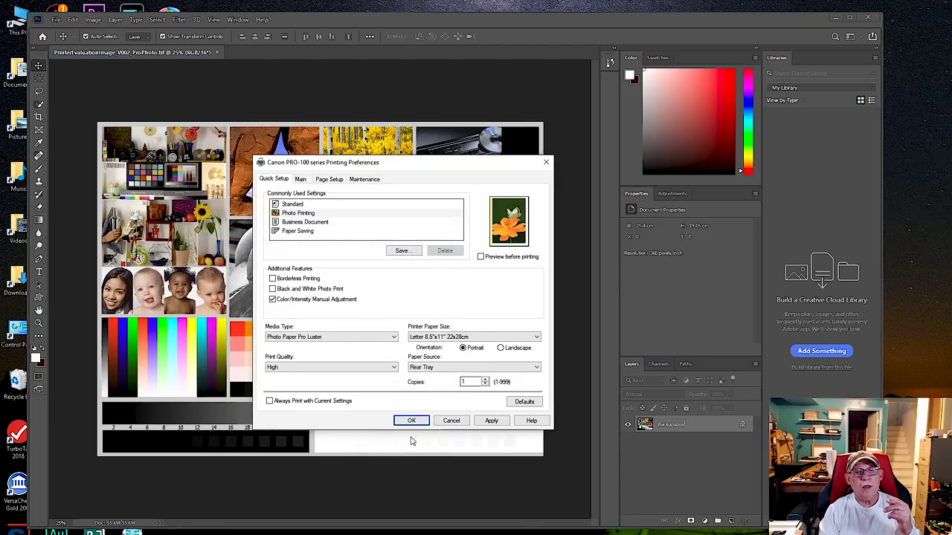
Step: Apply the Canon PRO-100 printing preferences and close the dialog
{"action": "left_click", "coordinate": [490, 421]}
{"action": "left_click", "coordinate": [416, 421]}
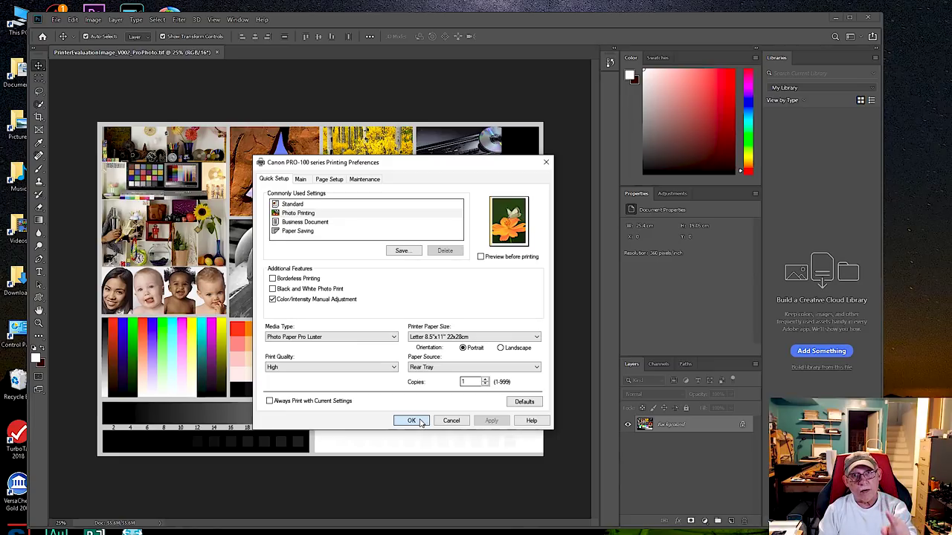
{"action": "left_click", "coordinate": [413, 420]}
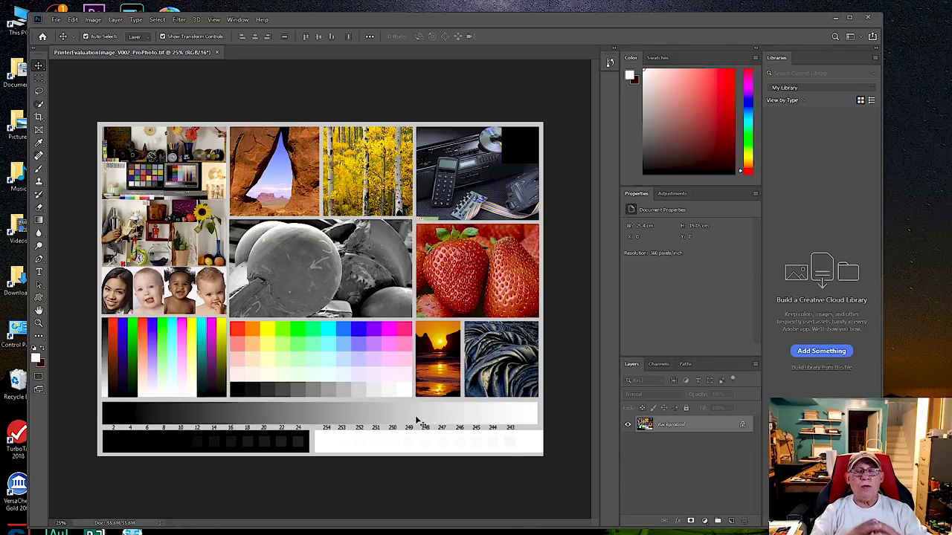